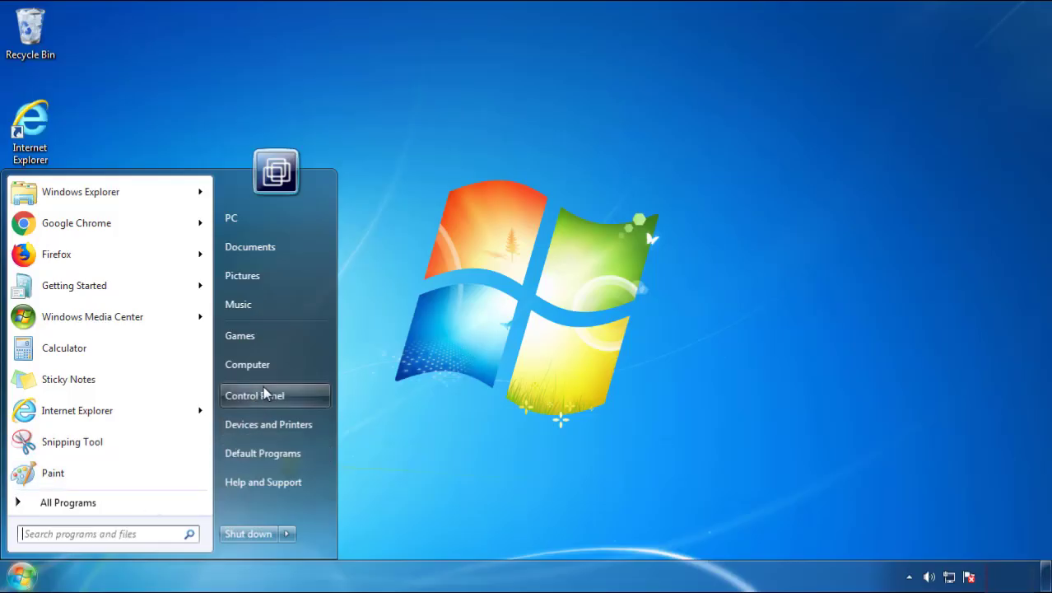
Open the installed programs list in Control Panel, sorted newest-installed first
click(263, 390)
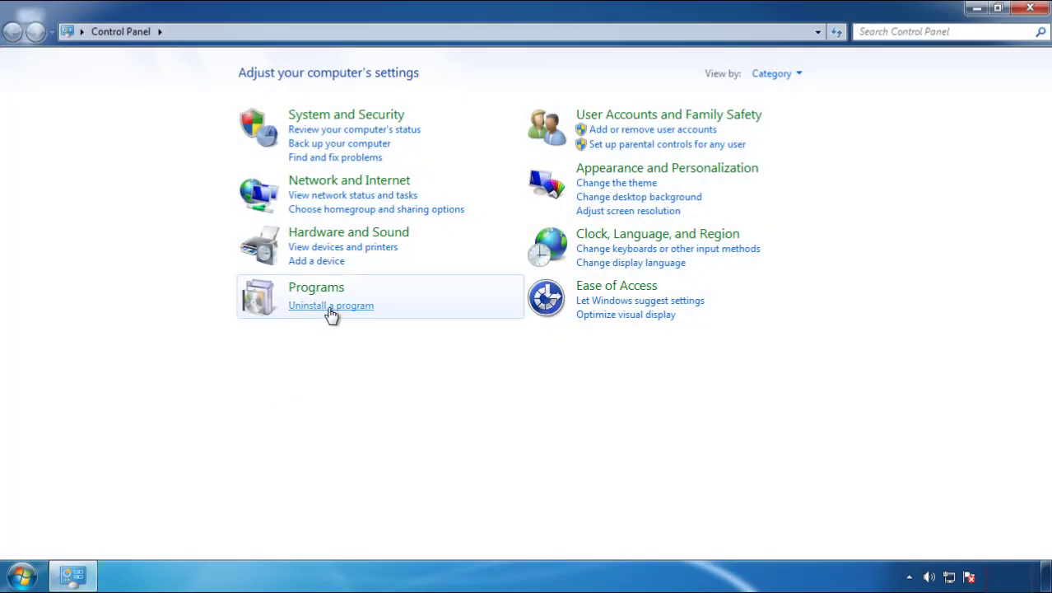
click(329, 314)
click(617, 157)
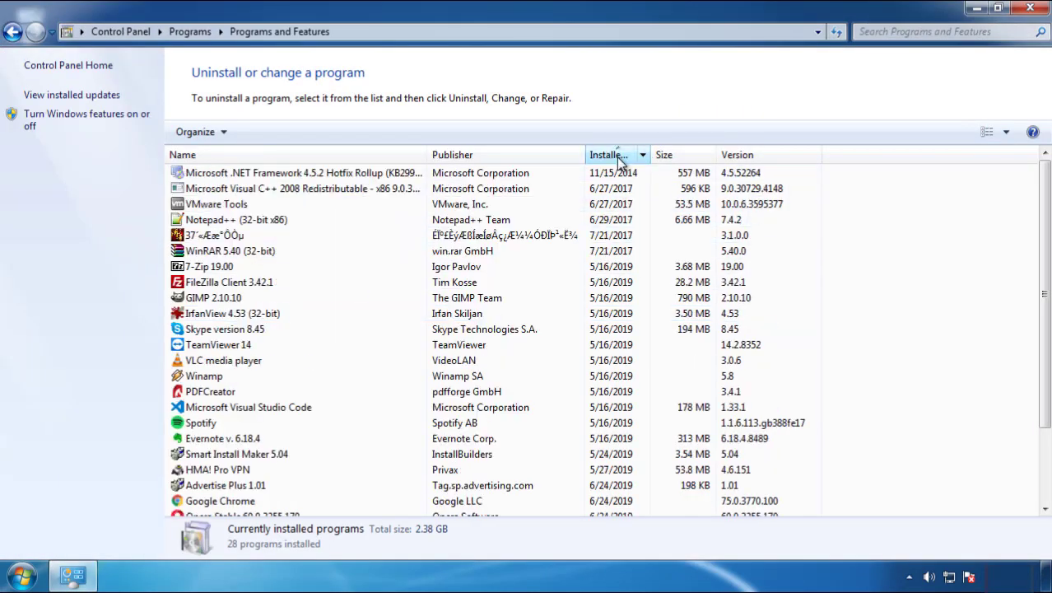
click(617, 158)
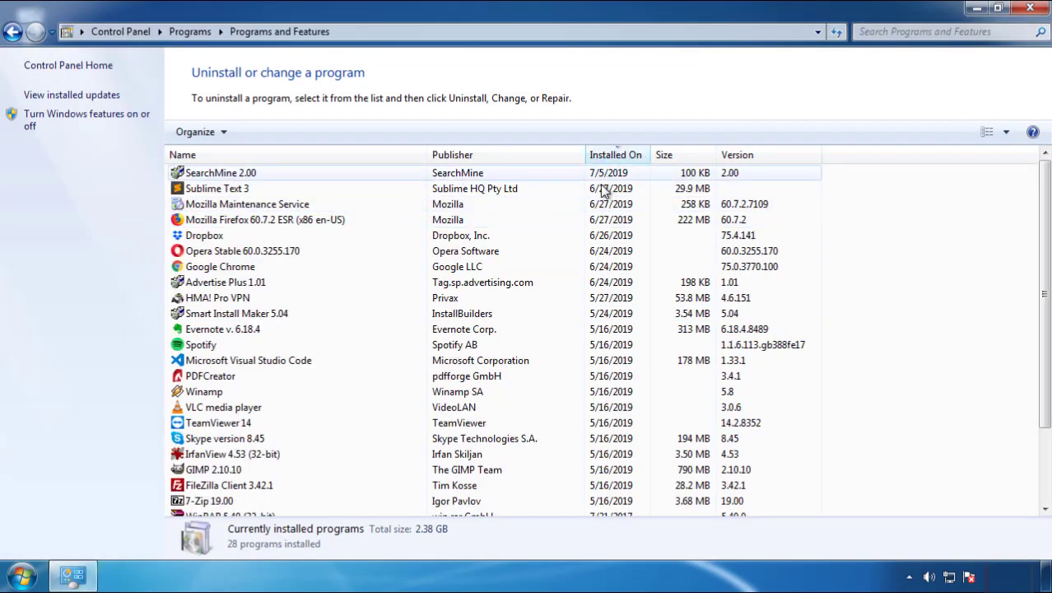
Uninstall SearchMine 2.00 and finish its uninstaller
click(220, 174)
click(261, 131)
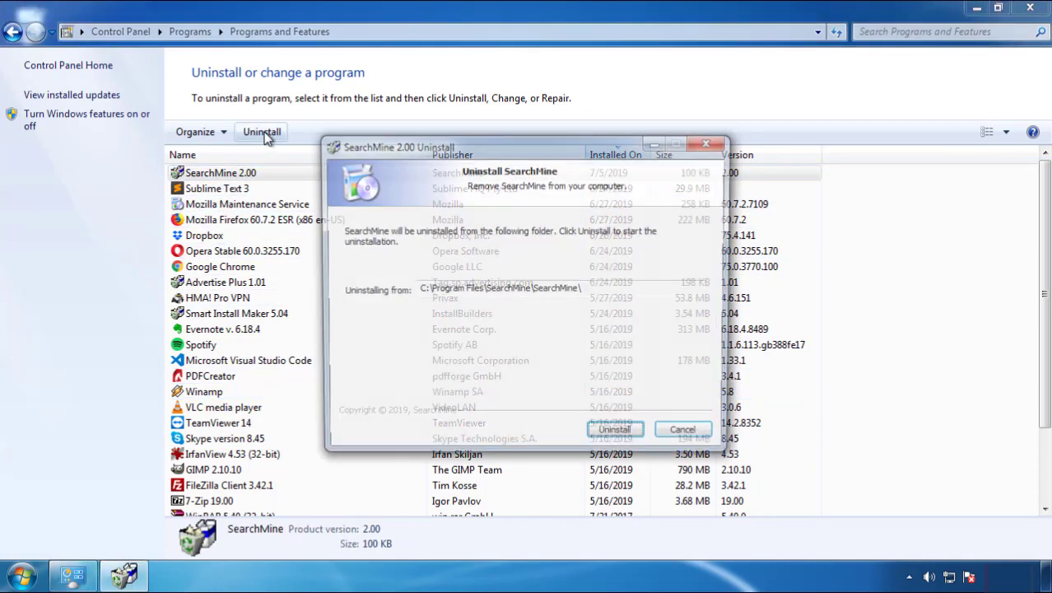
click(612, 436)
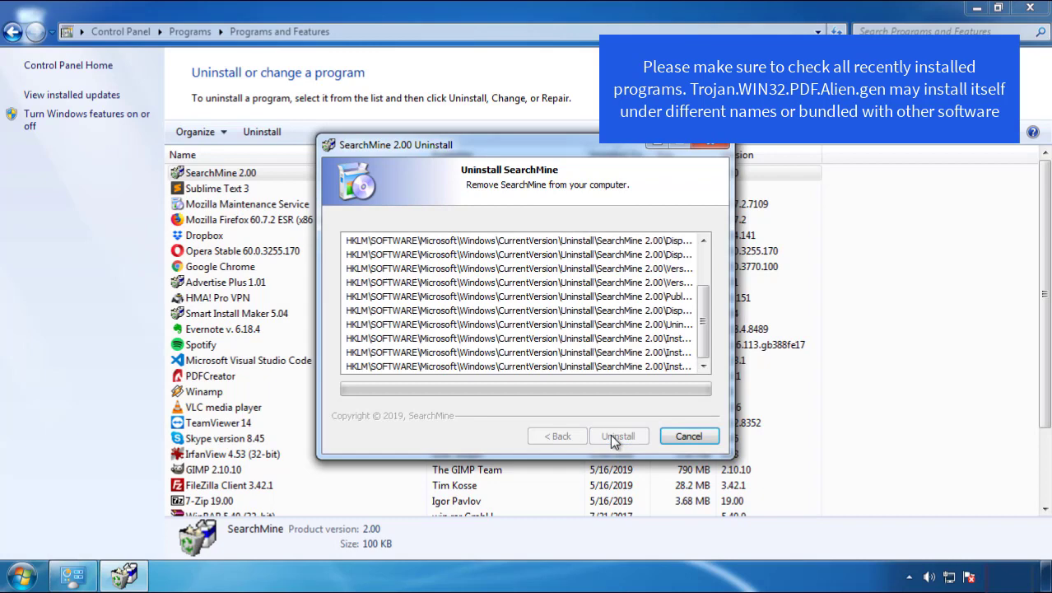
click(613, 435)
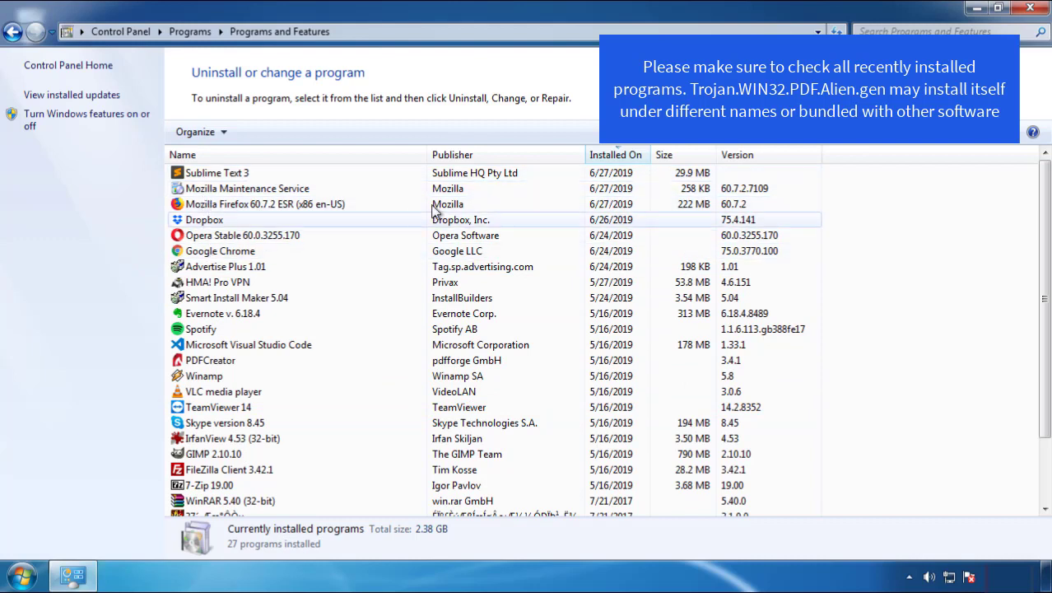
Close Programs and Features and restart the PC from the Start menu's shutdown options
click(1031, 11)
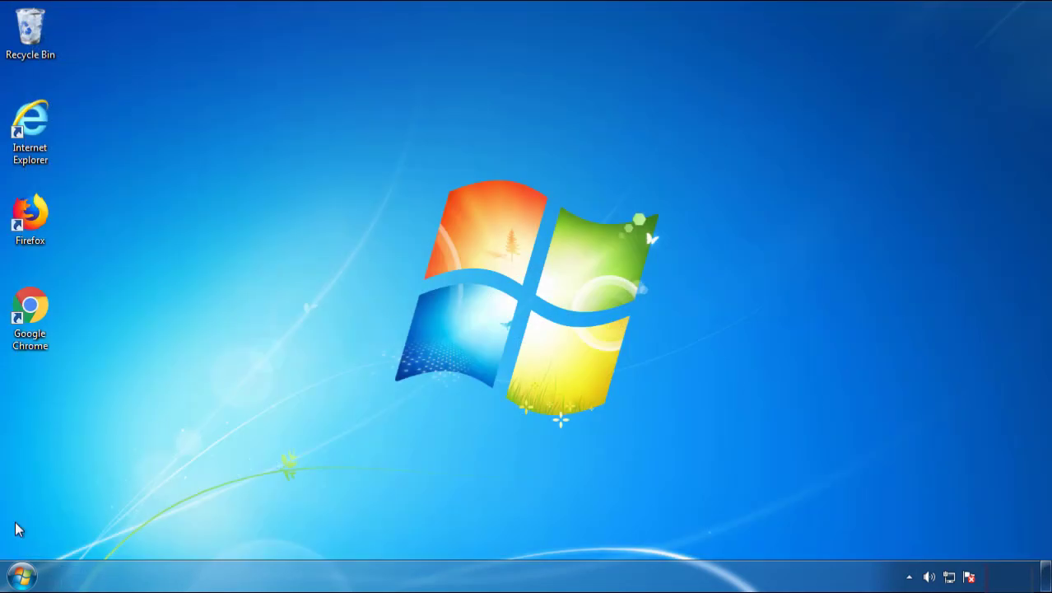
click(18, 577)
click(286, 533)
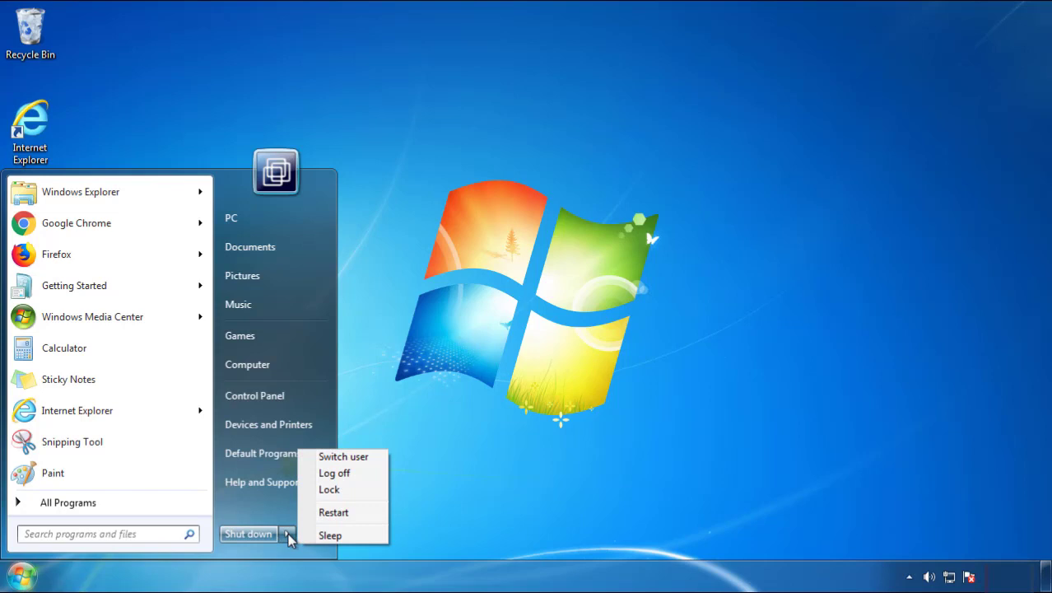
click(545, 485)
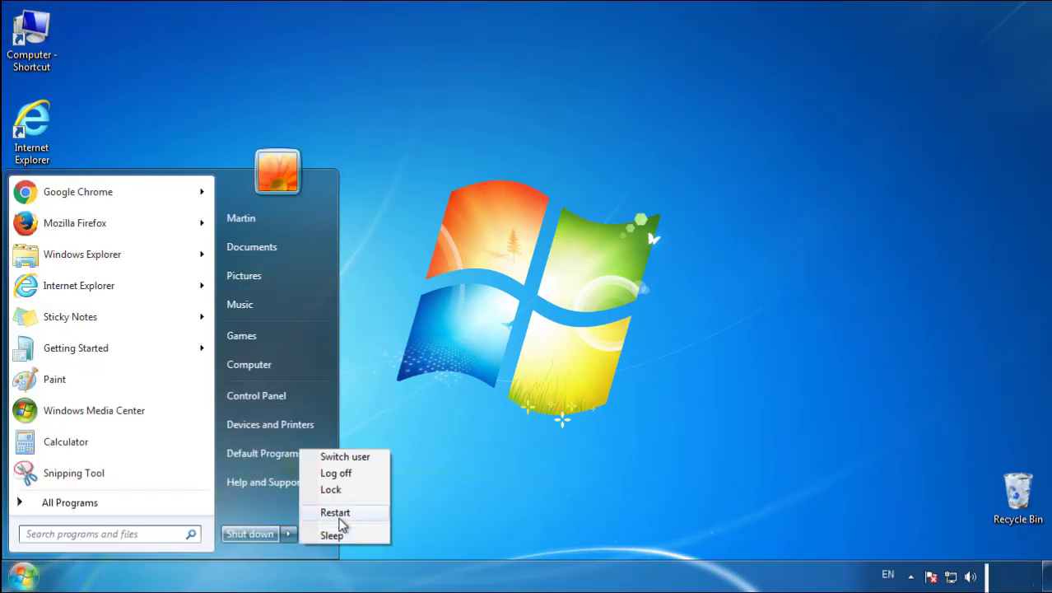
click(340, 521)
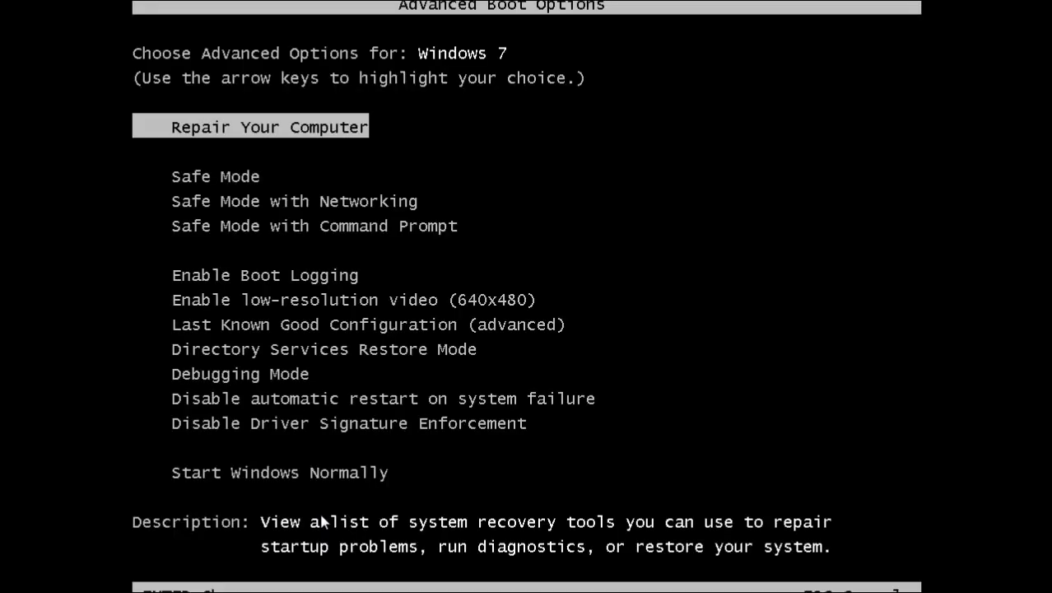
Boot Windows into Safe Mode, launch Firefox and decline the default-browser prompt
key(Down)
key(Return)
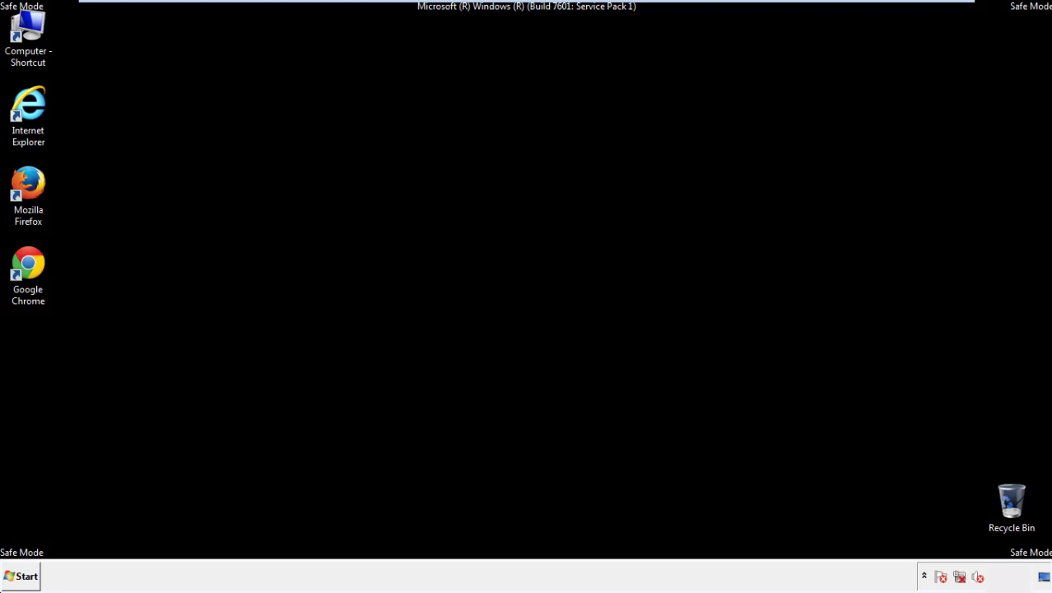
double_click(36, 191)
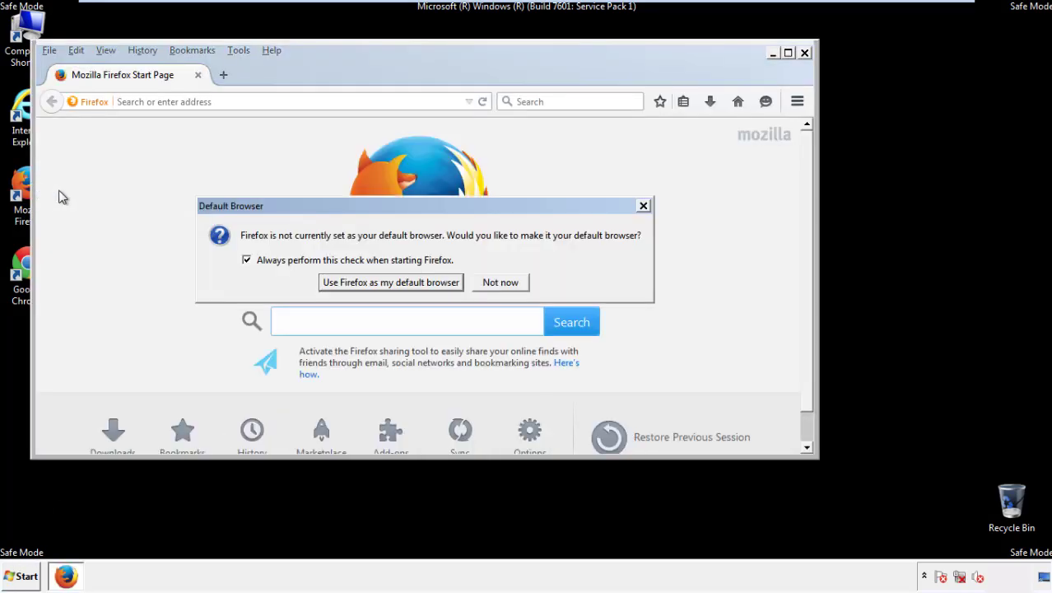
click(508, 282)
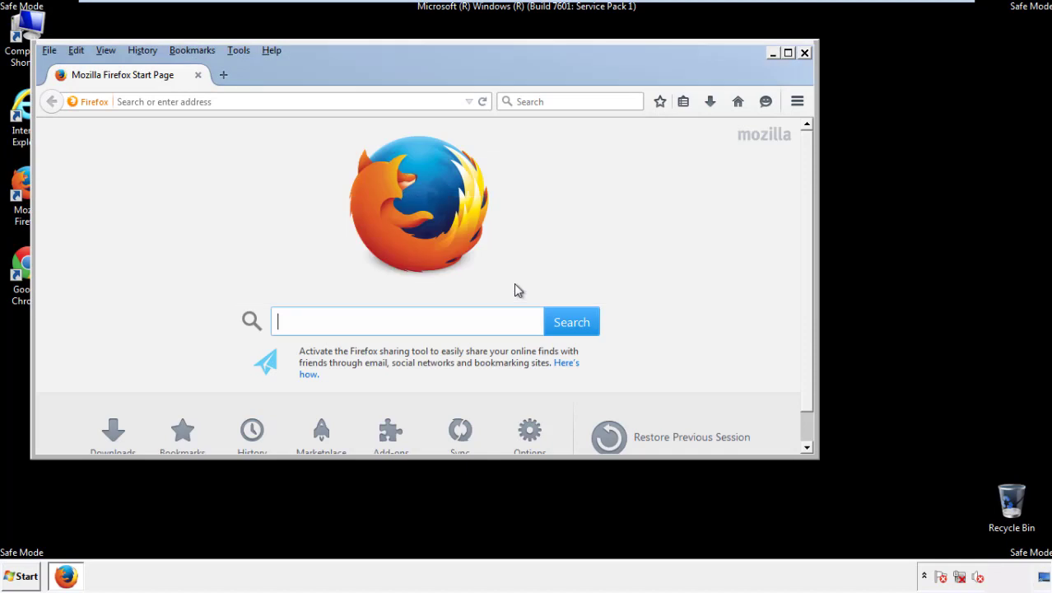
Toggle Firefox's menu bar off and back on so it shows
right_click(319, 70)
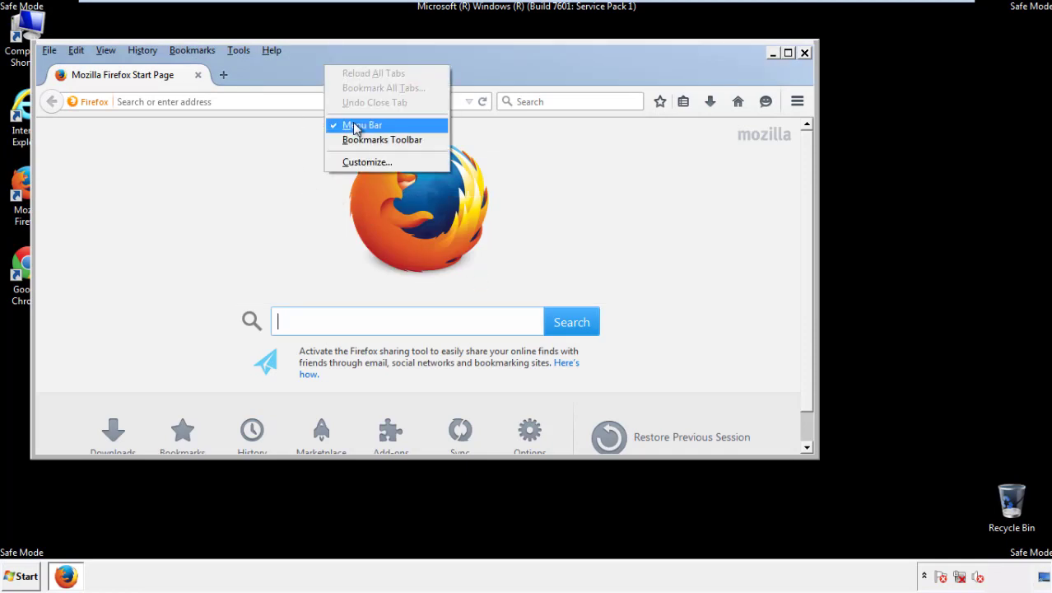
click(351, 124)
right_click(334, 71)
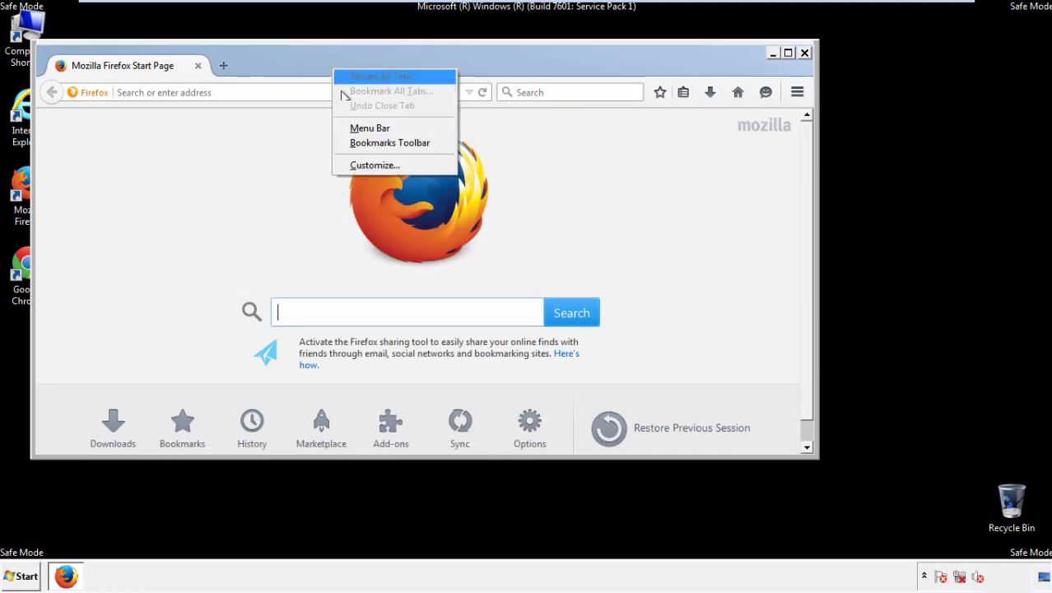
click(354, 129)
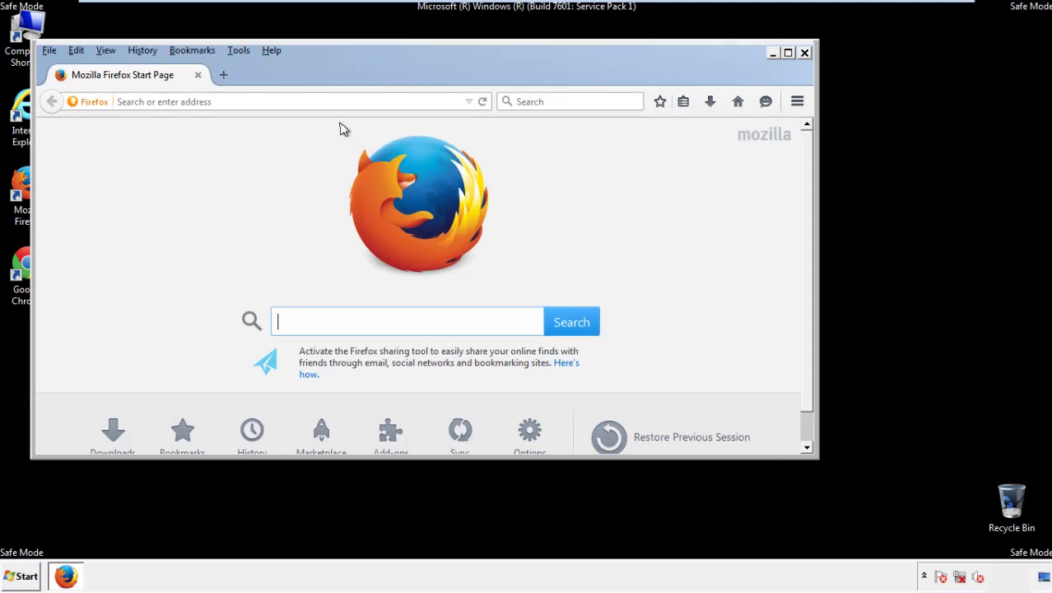
Set Clear Recent History to Everything with Offline Website Data and Site Preferences ticked
click(144, 52)
click(158, 82)
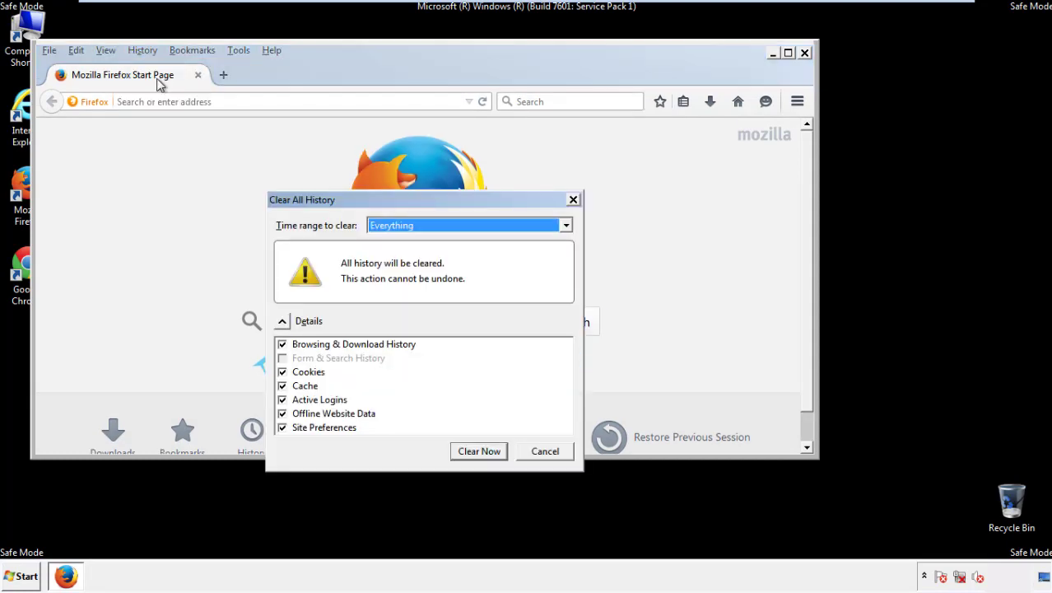
click(391, 229)
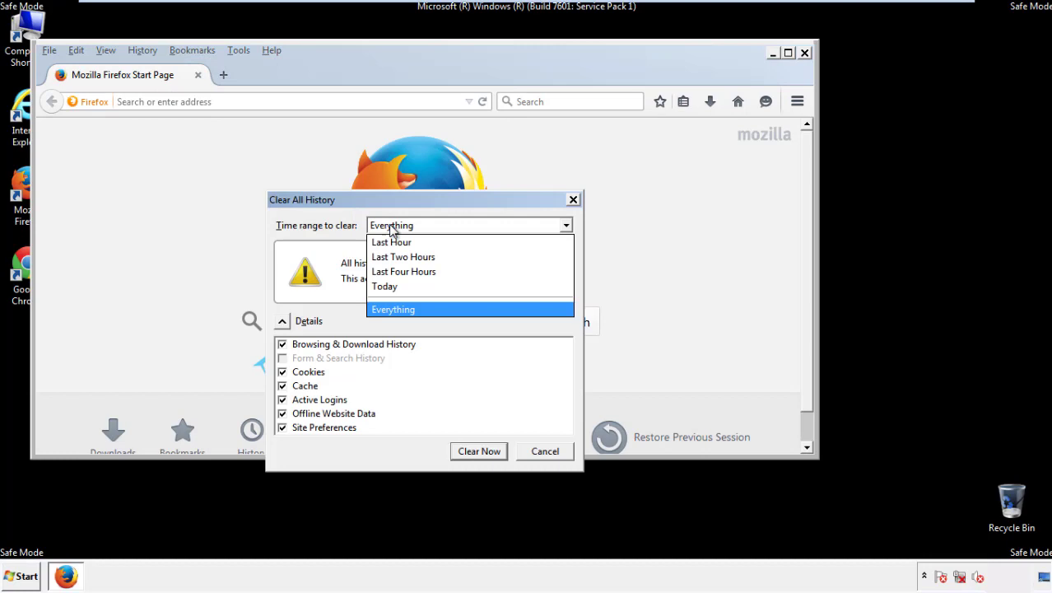
click(394, 309)
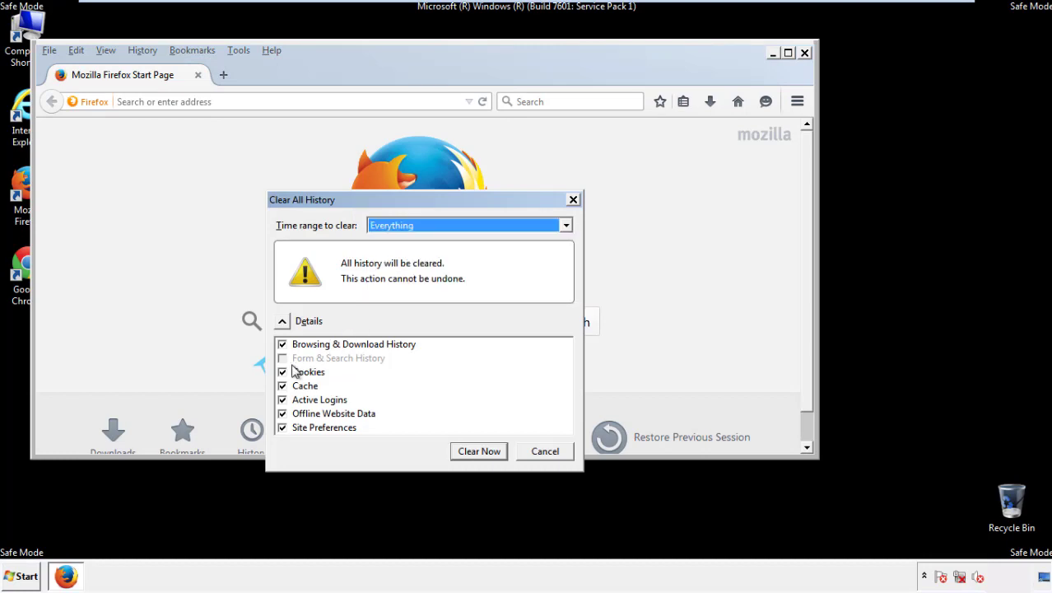
click(282, 413)
click(282, 413)
click(283, 428)
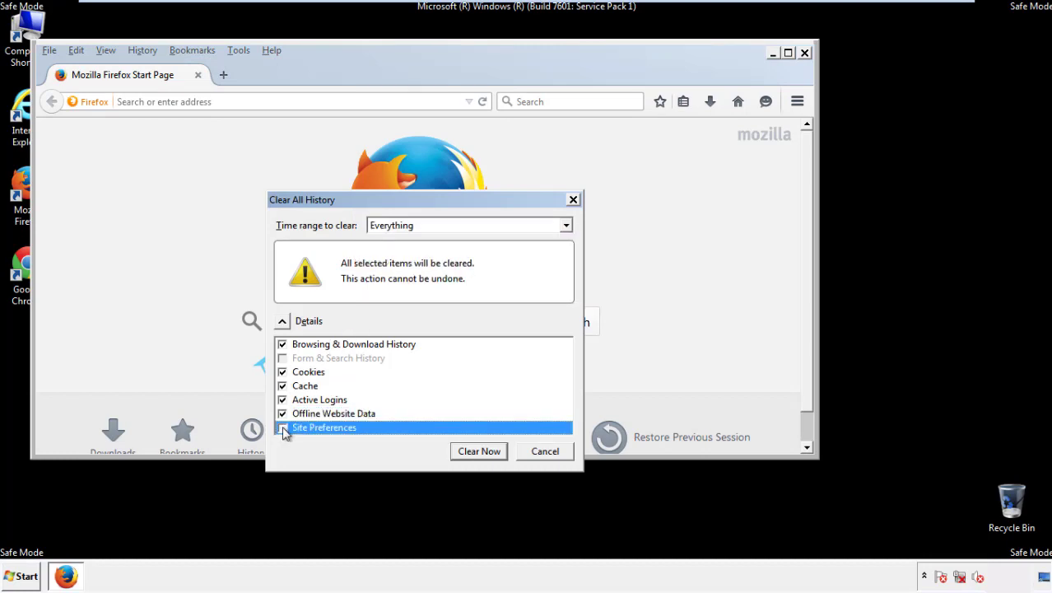
click(282, 428)
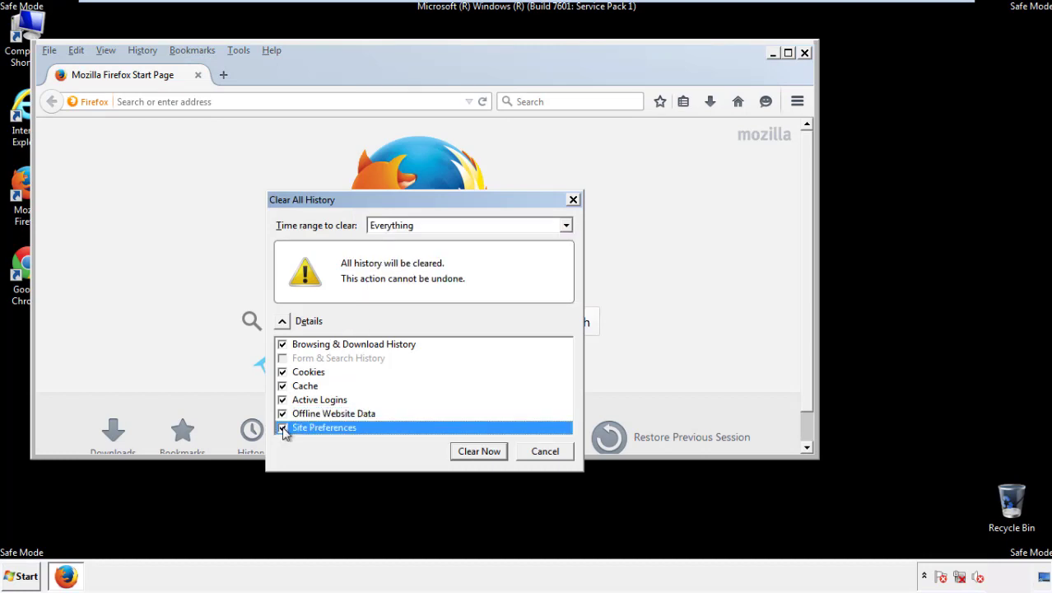
Clear all Firefox history, Refresh Firefox from Troubleshooting Information, decline default browser, then close it
click(478, 451)
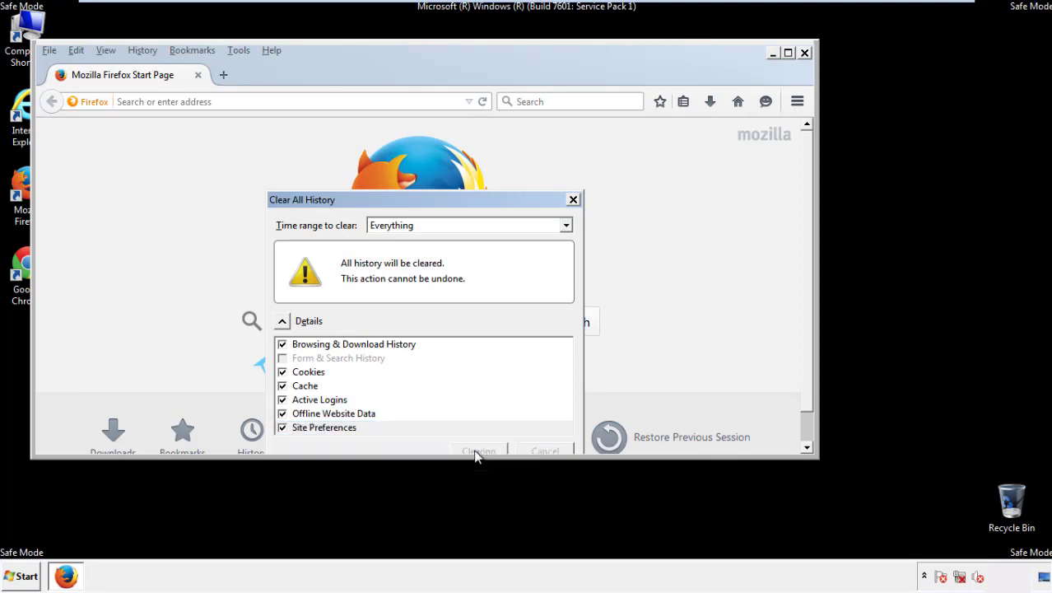
click(271, 50)
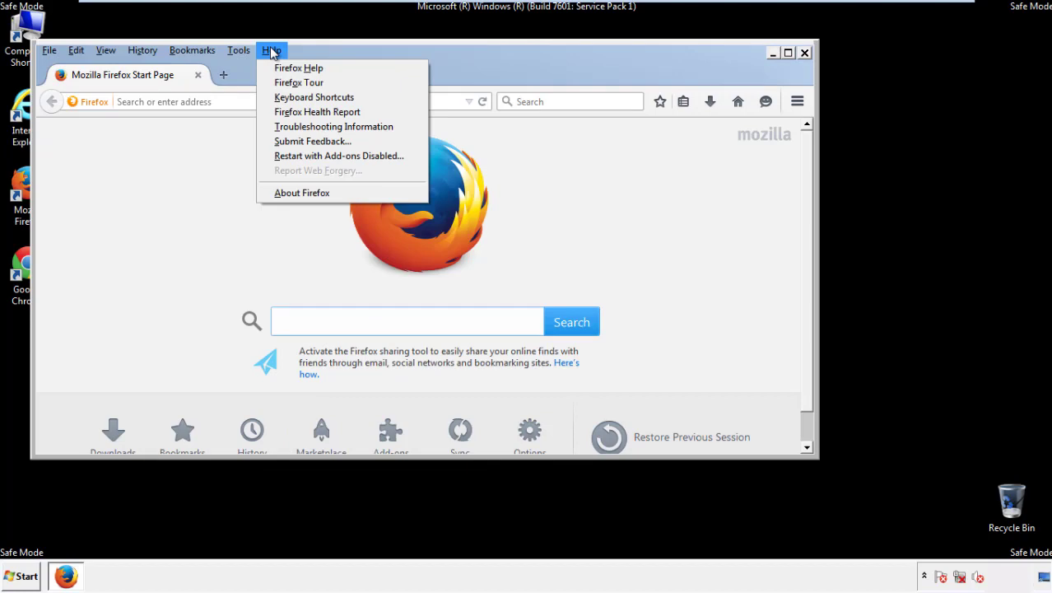
click(305, 126)
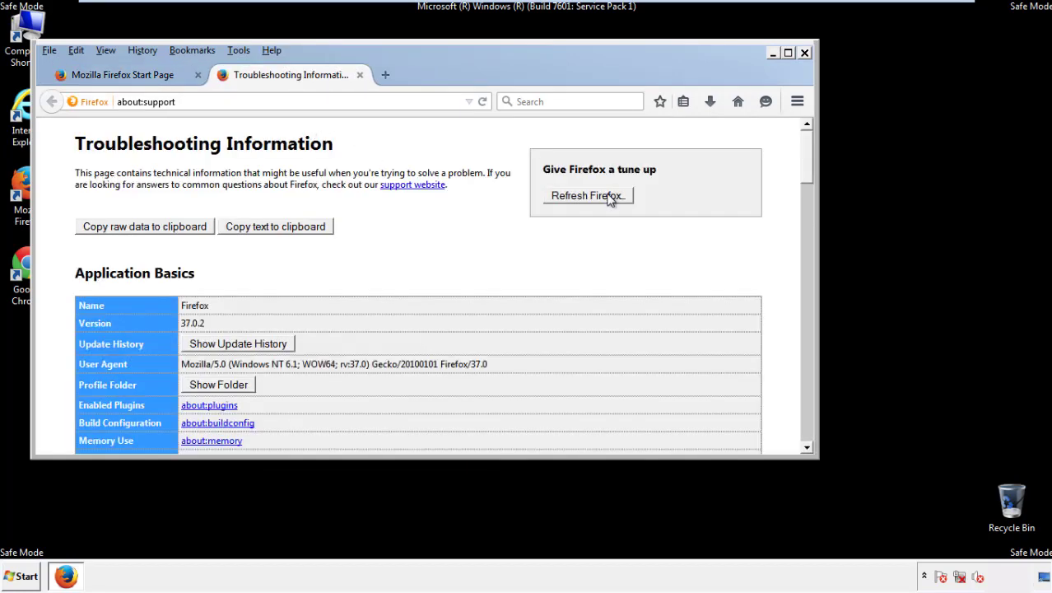
click(610, 199)
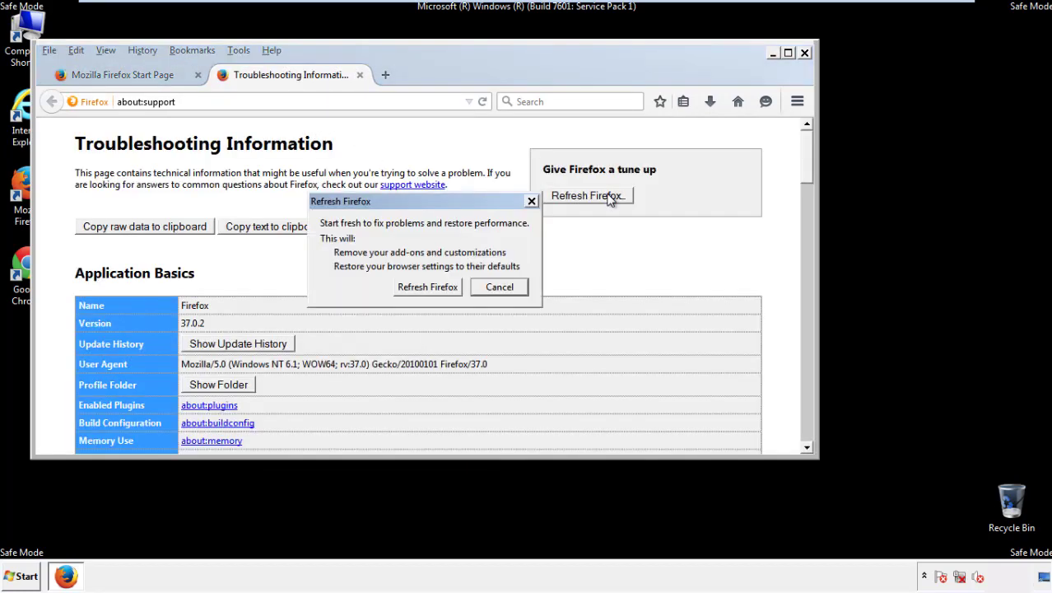
click(428, 287)
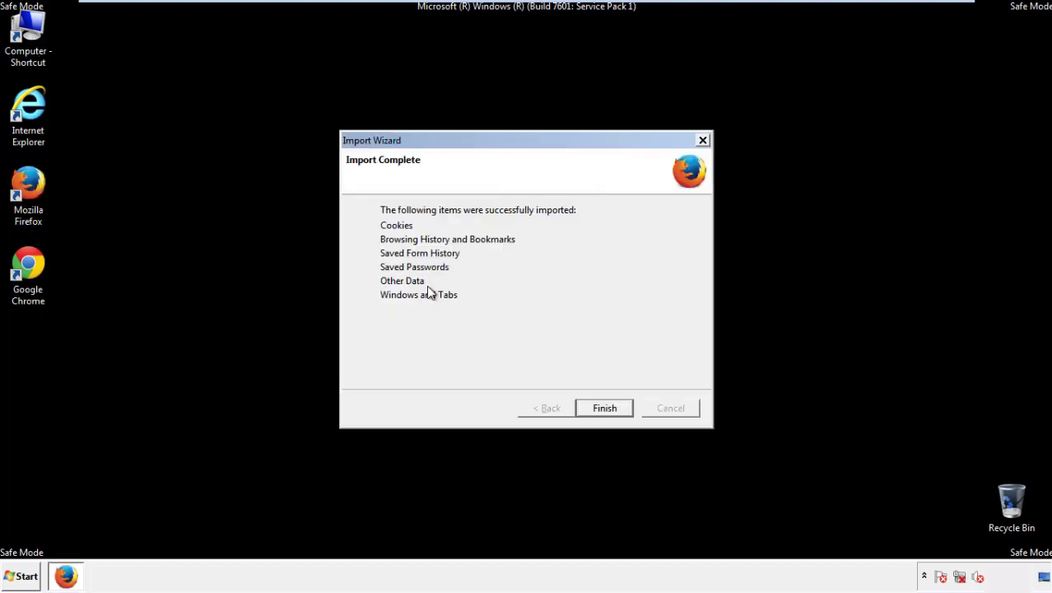
click(604, 408)
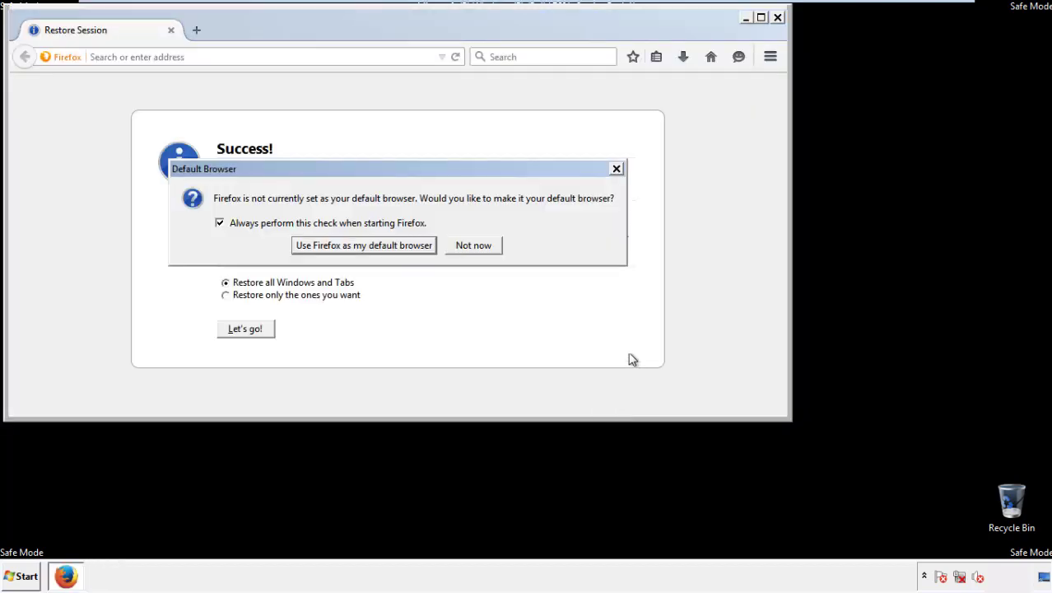
click(474, 245)
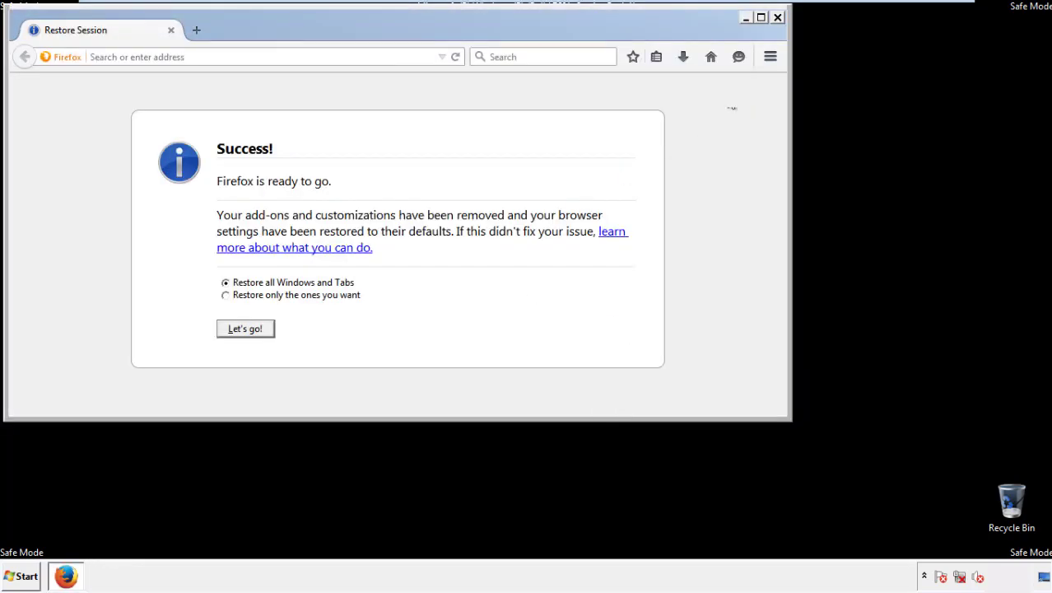
click(777, 17)
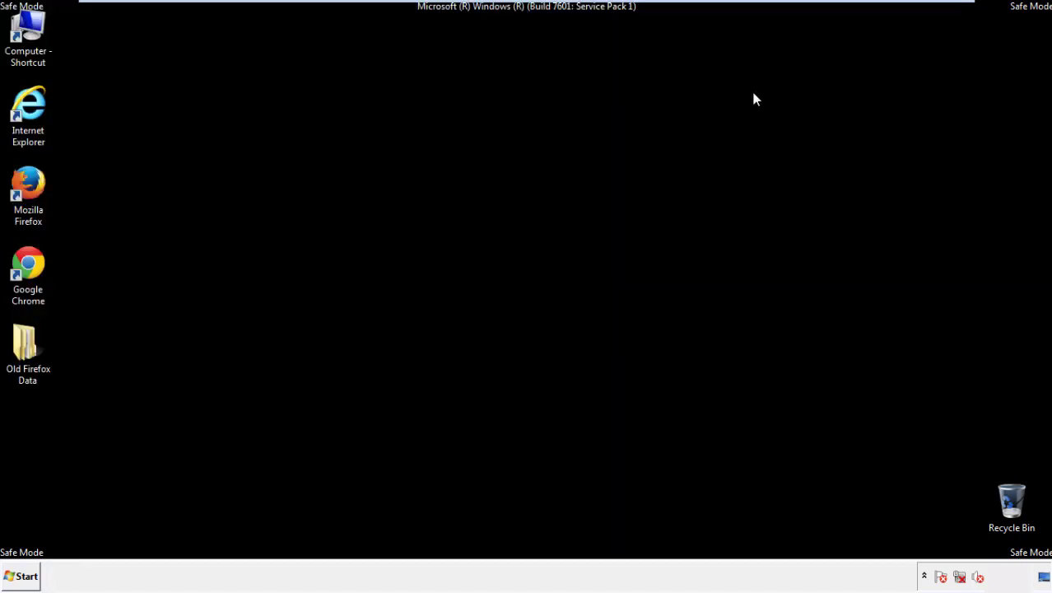
Launch Chrome, choose Don't ask again for default browser, and open History from Settings
click(26, 262)
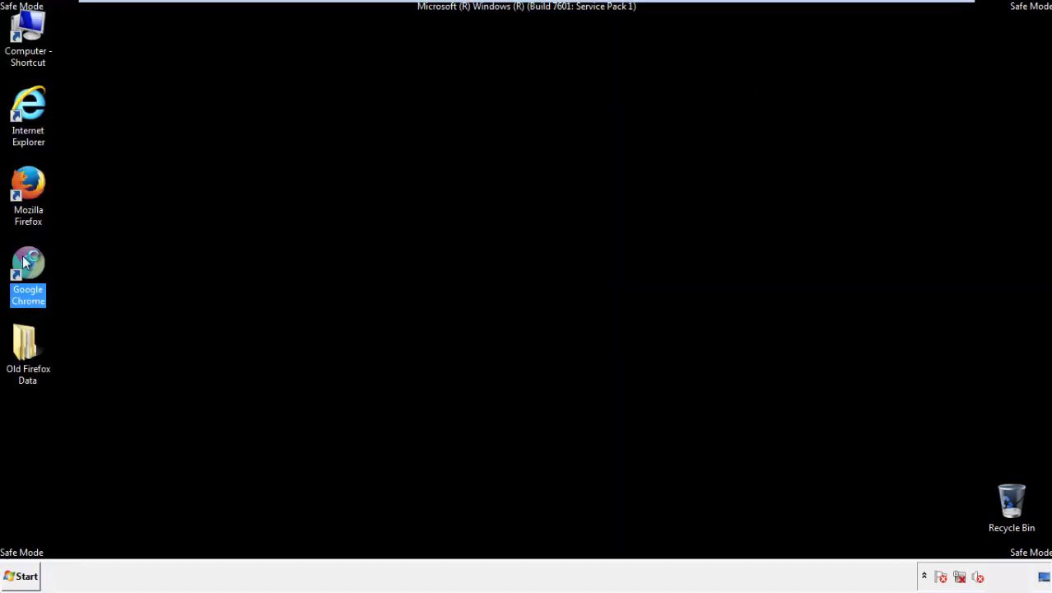
double_click(26, 262)
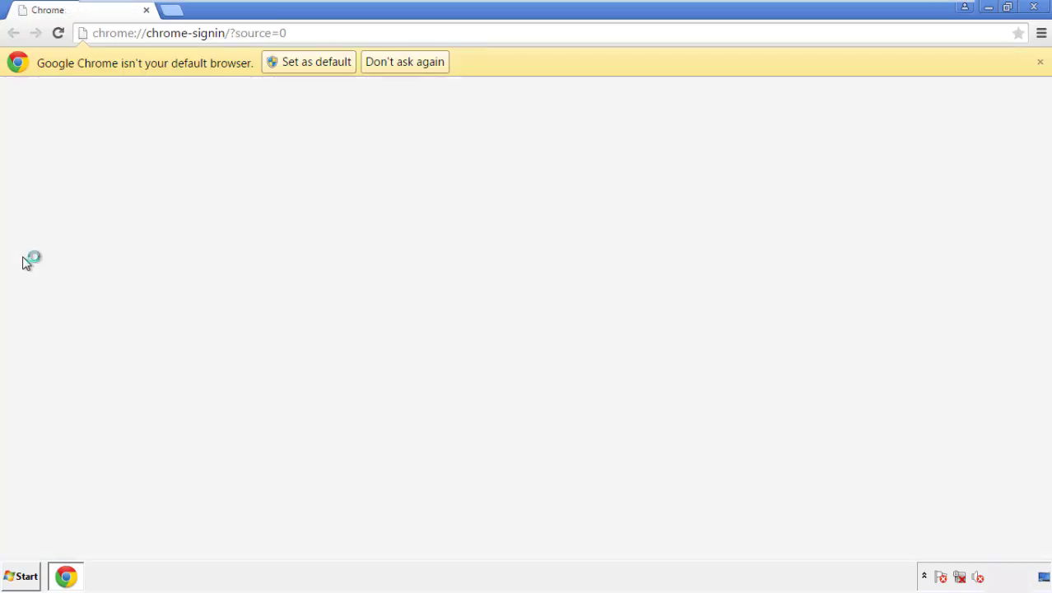
click(405, 62)
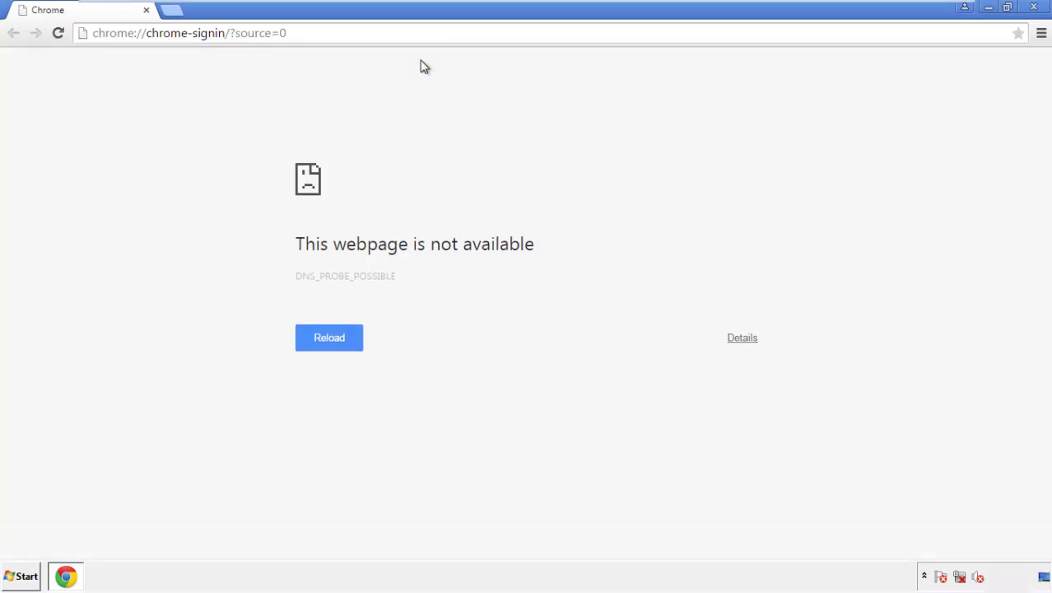
click(1041, 35)
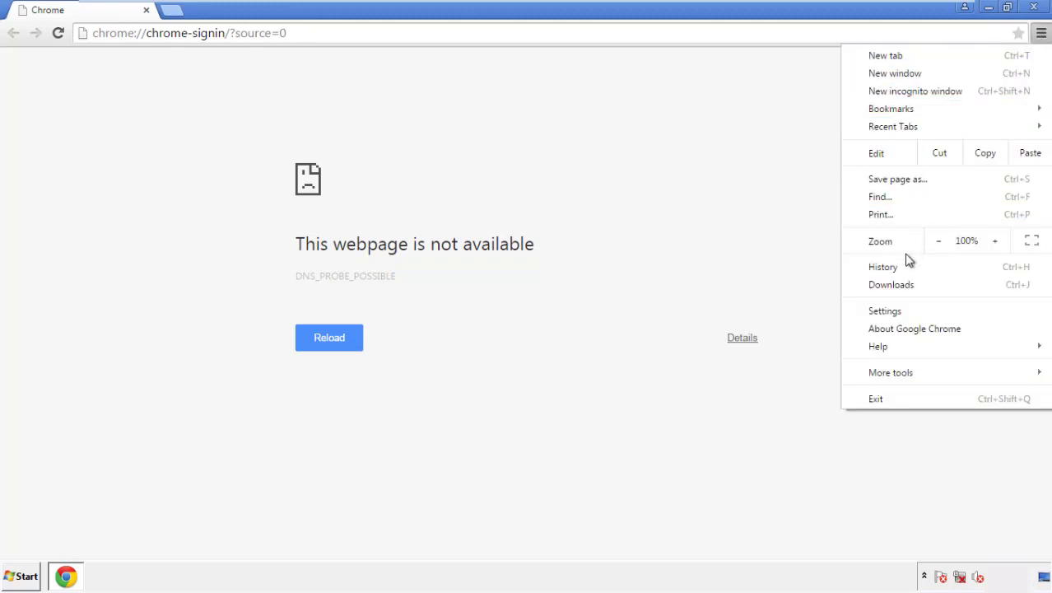
click(889, 311)
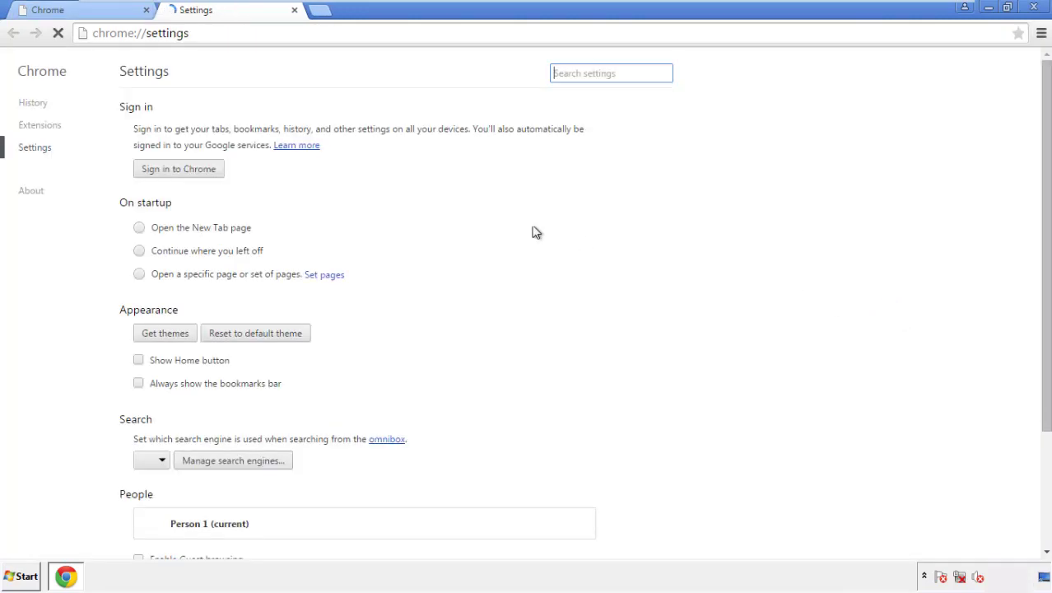
click(34, 104)
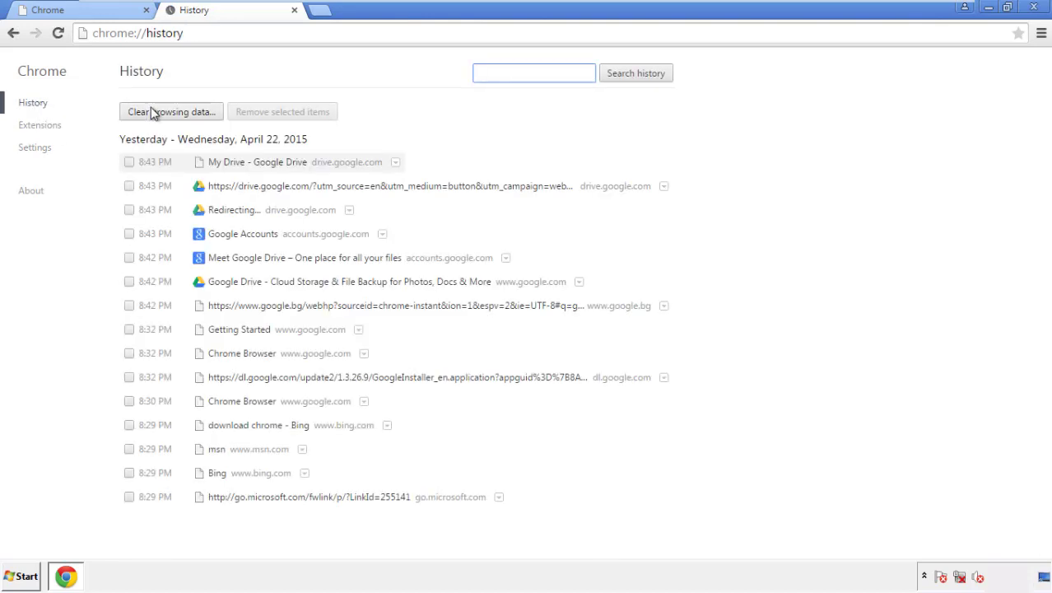
Clear Chrome browsing data from the beginning of time, including autofill form data, keeping passwords
click(159, 113)
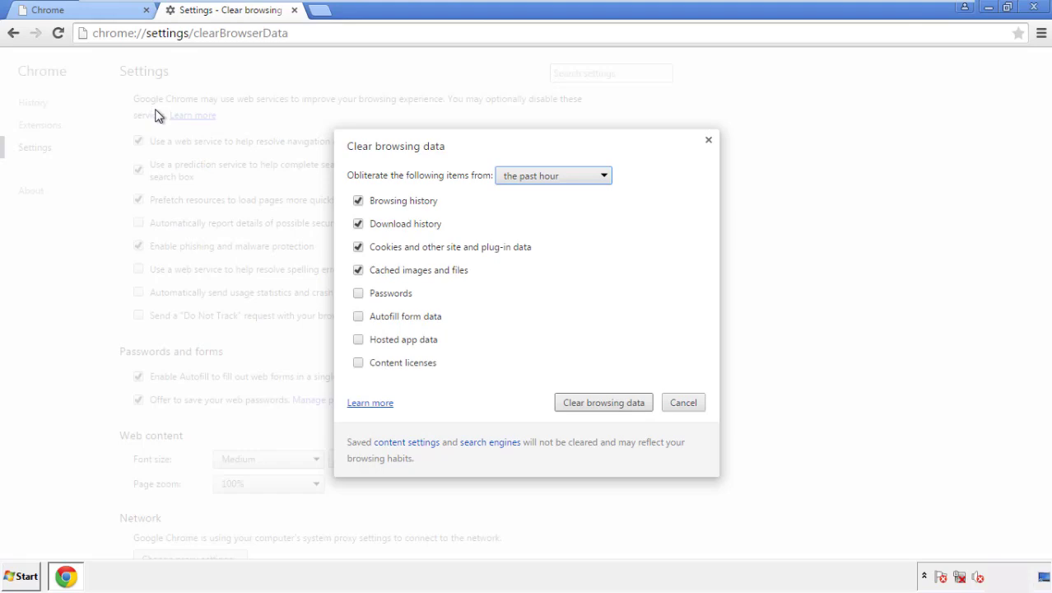
click(528, 176)
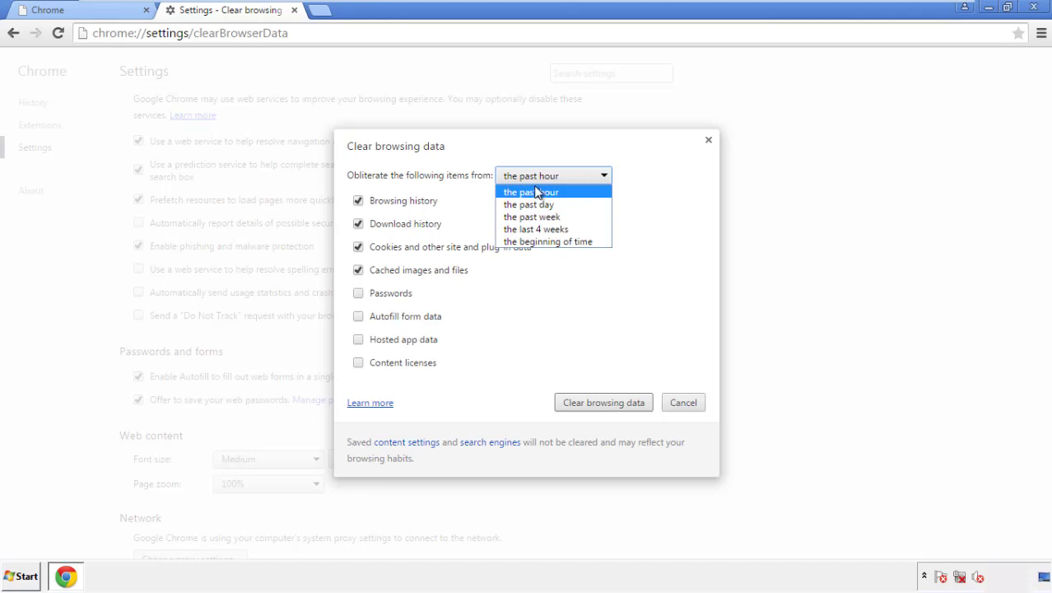
click(526, 242)
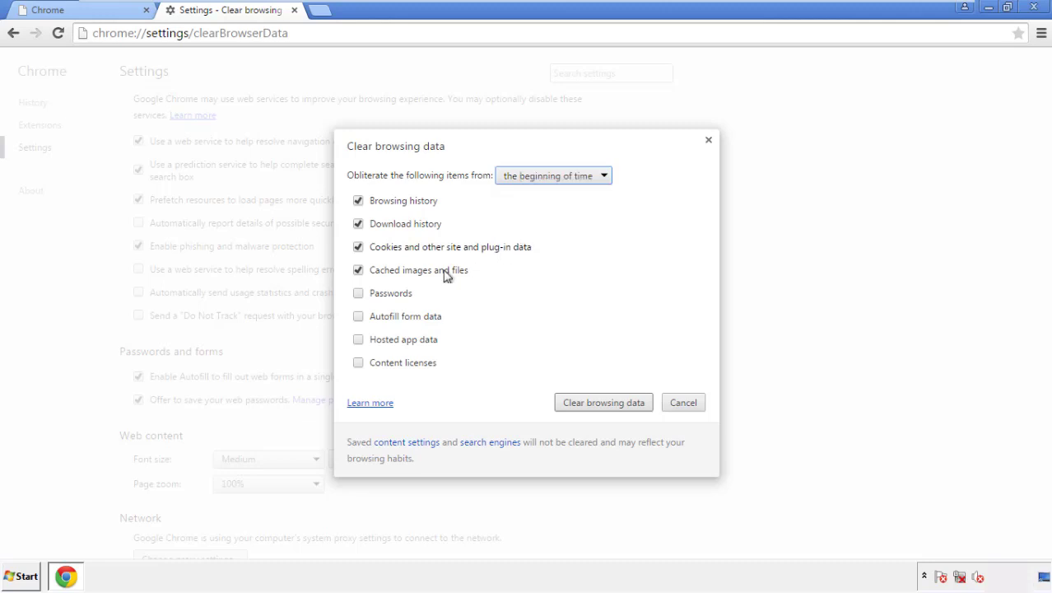
click(362, 317)
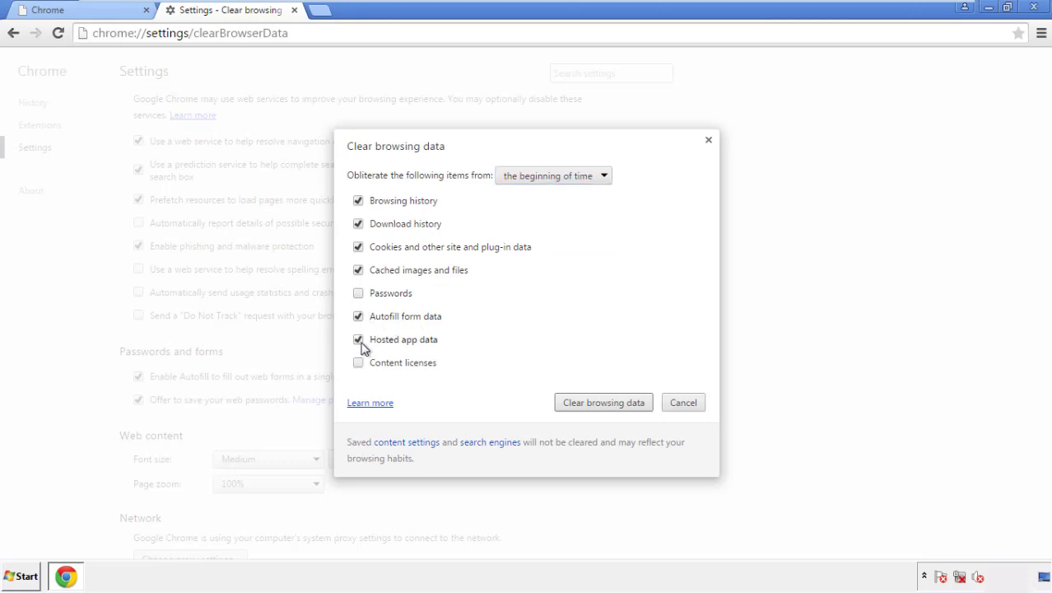
click(591, 404)
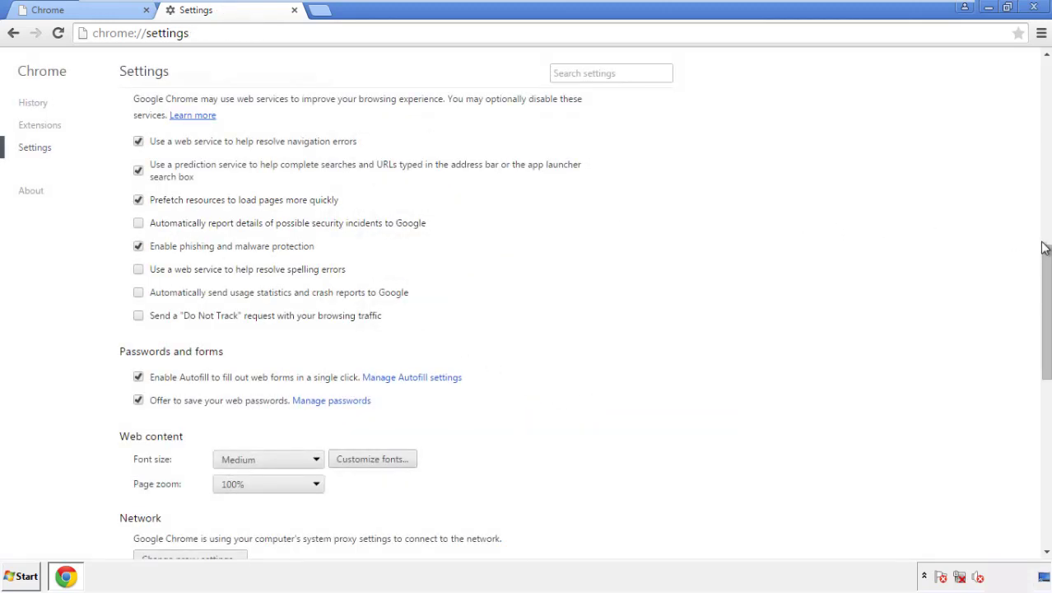
Reset Chrome's settings to defaults, close Chrome, and deselect its desktop shortcut
drag(1043, 247, 1041, 458)
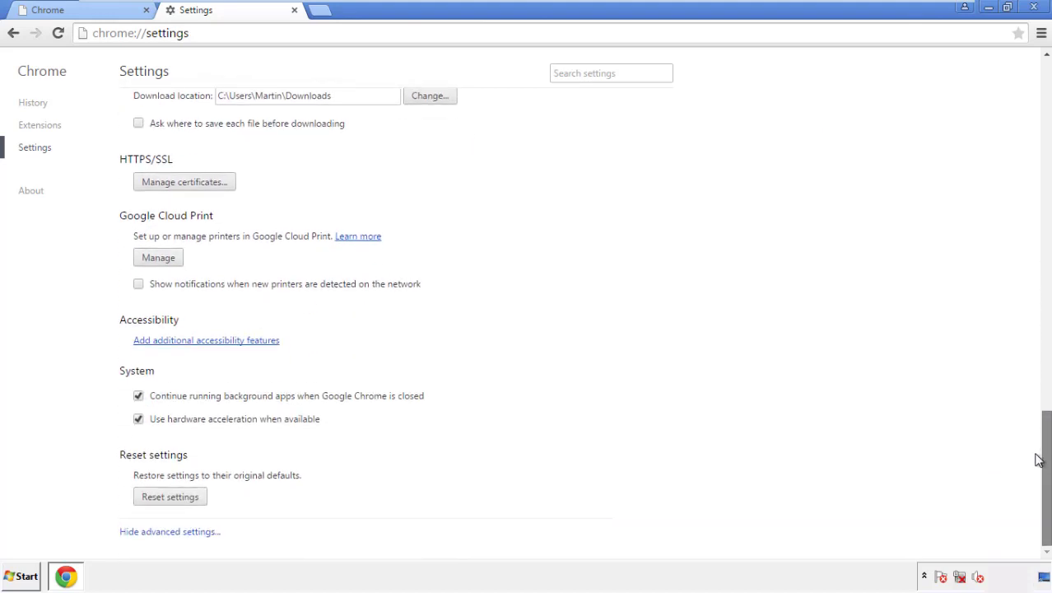
click(199, 499)
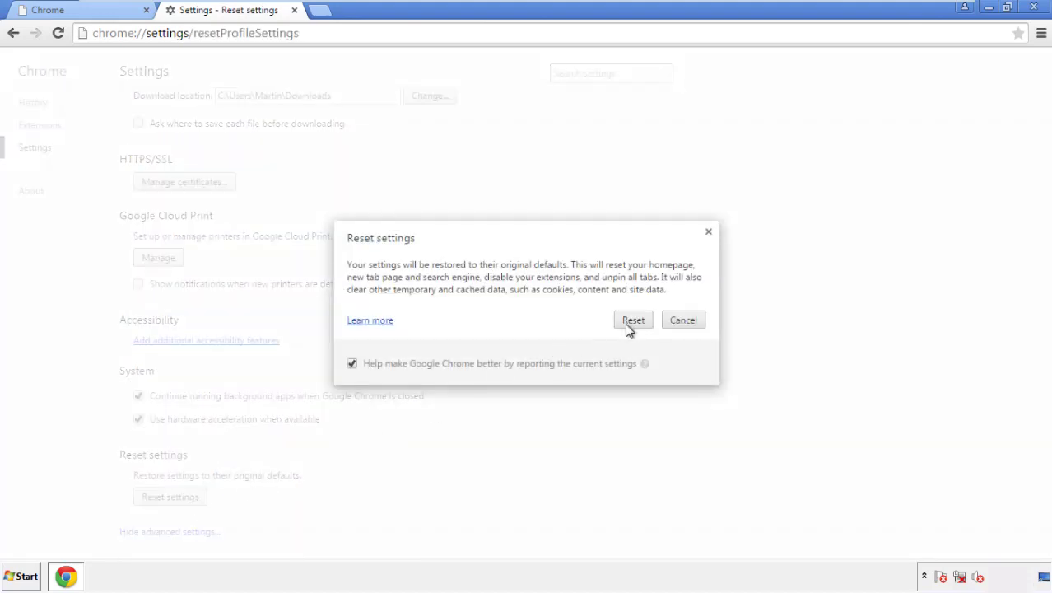
click(634, 321)
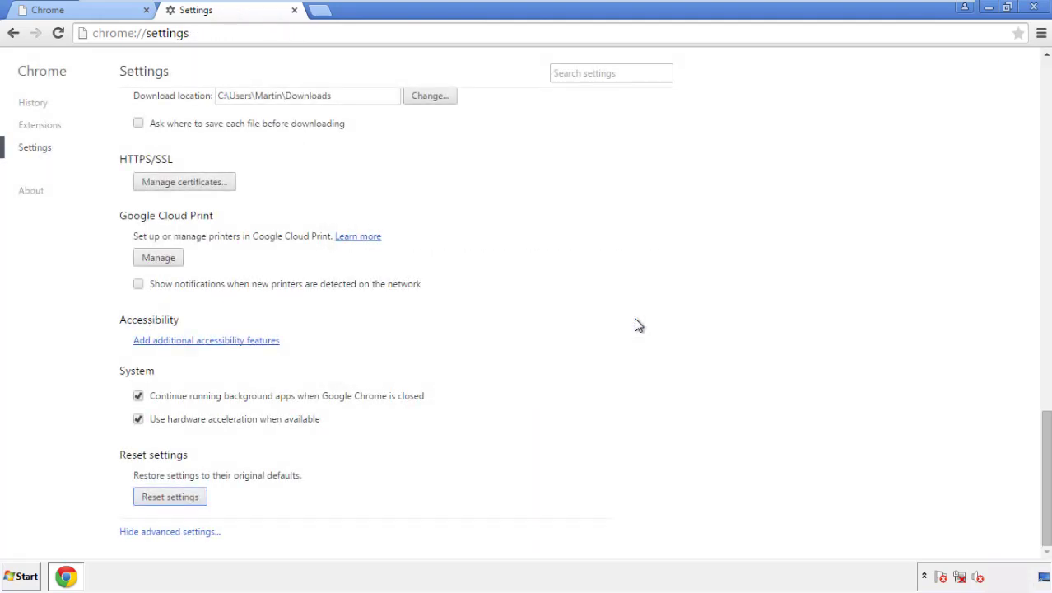
click(1033, 7)
click(566, 267)
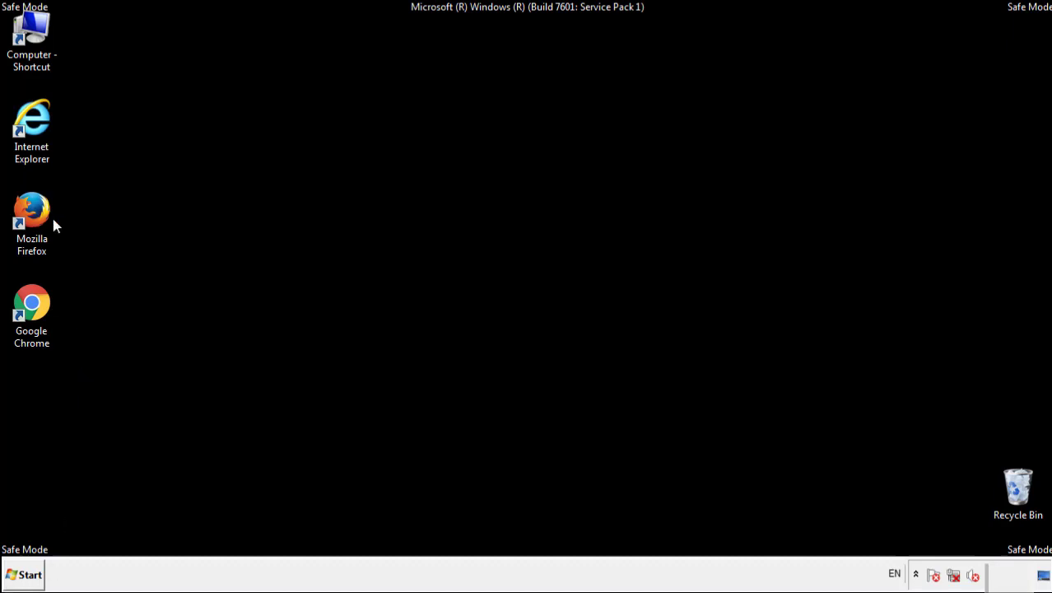
Launch Firefox, remove Search Mine in the Add-ons manager, and close Firefox
double_click(41, 207)
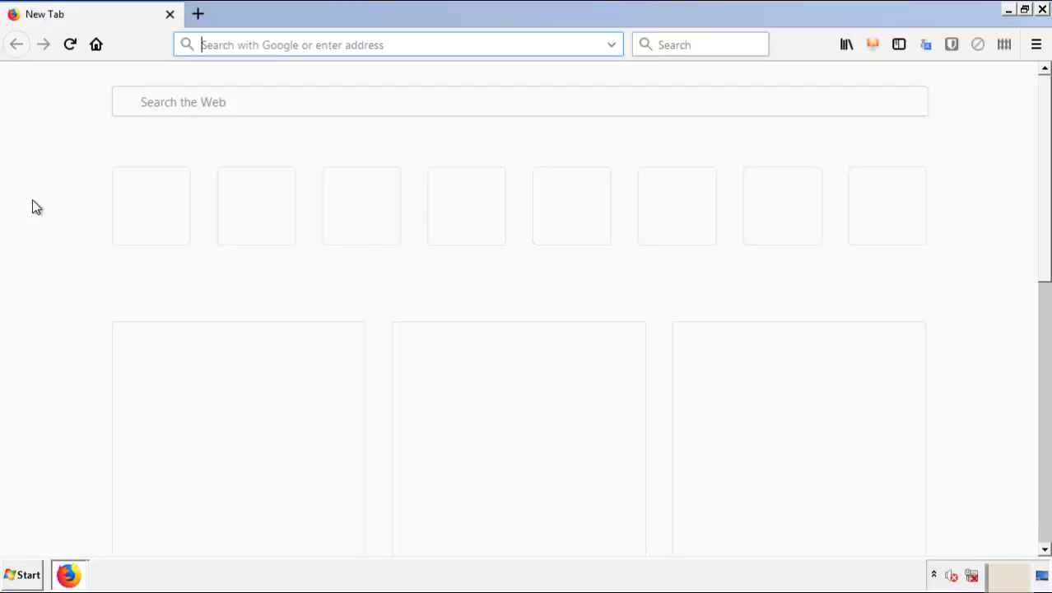
click(1035, 44)
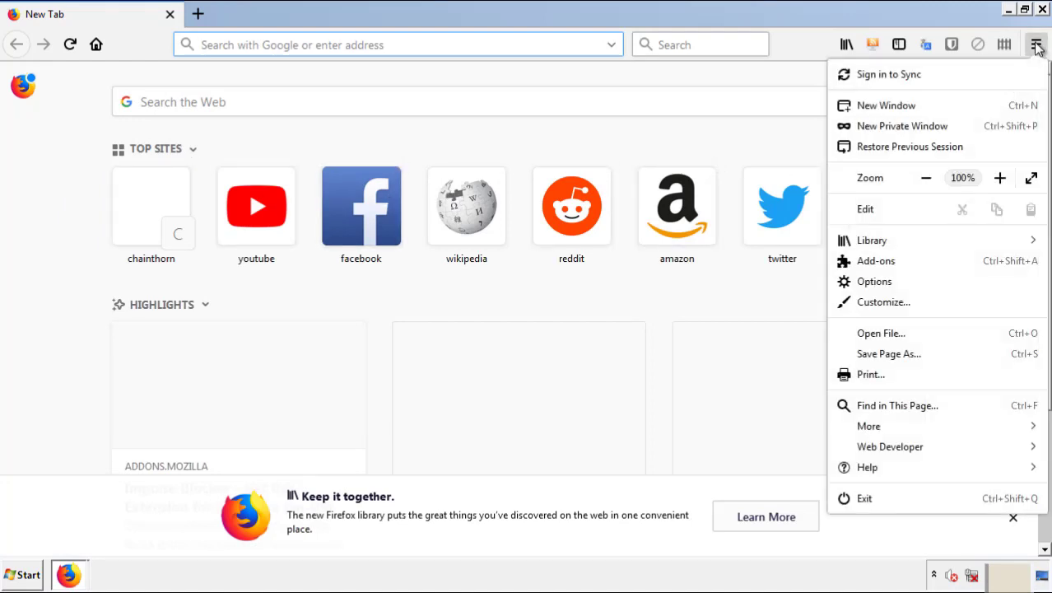
click(972, 261)
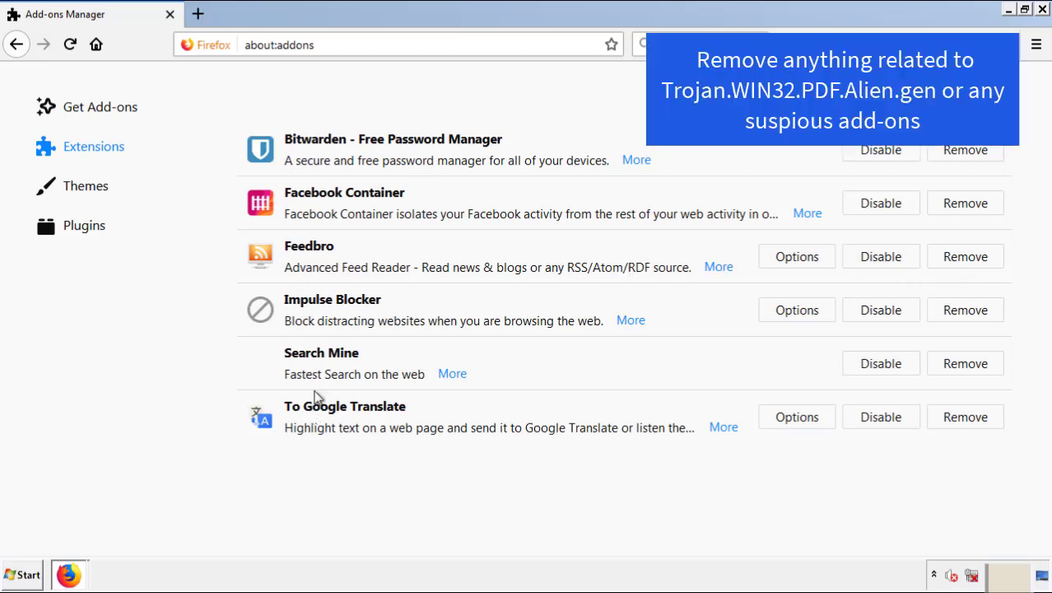
click(961, 370)
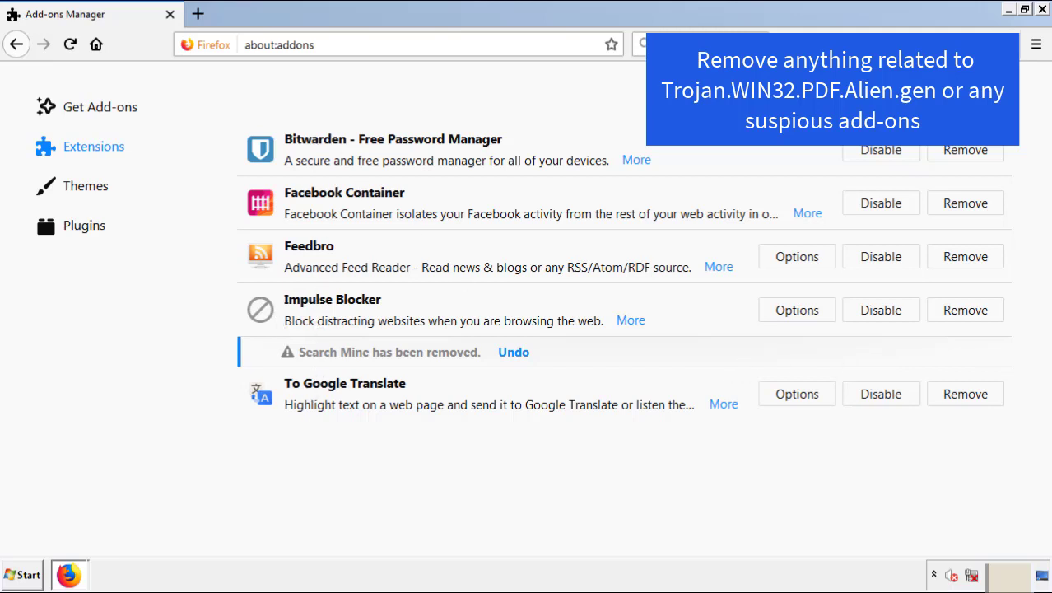
click(1042, 10)
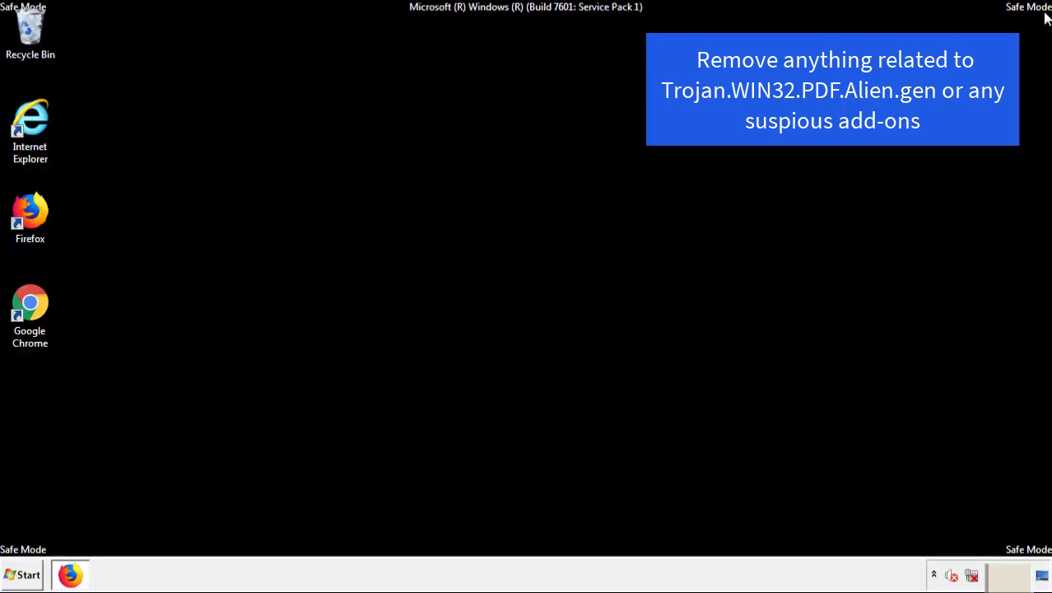
Launch Chrome, remove and confirm removal of the Search Mine extension, then close Chrome
double_click(30, 315)
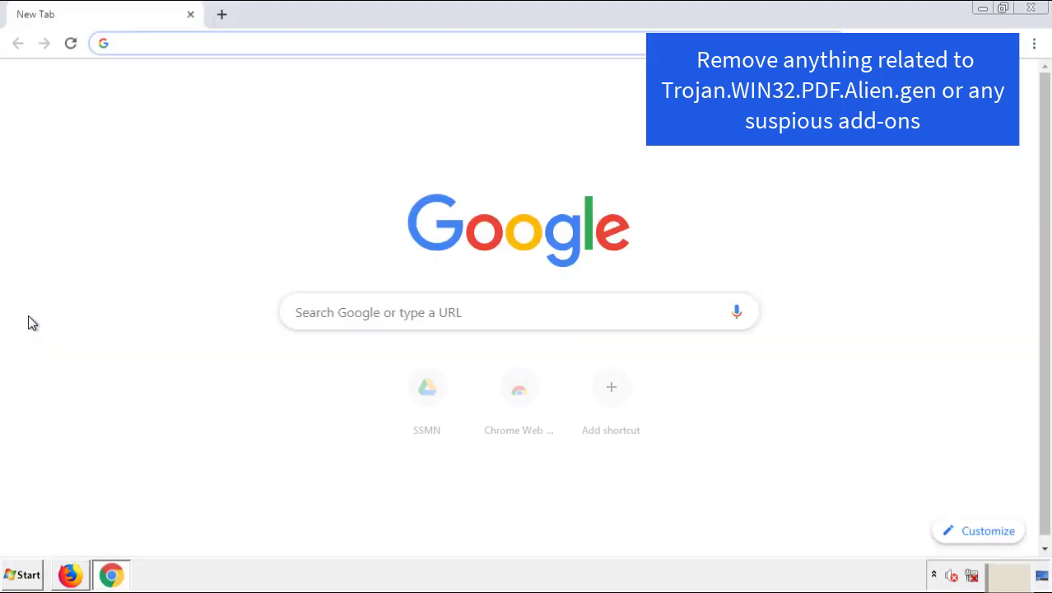
click(1034, 43)
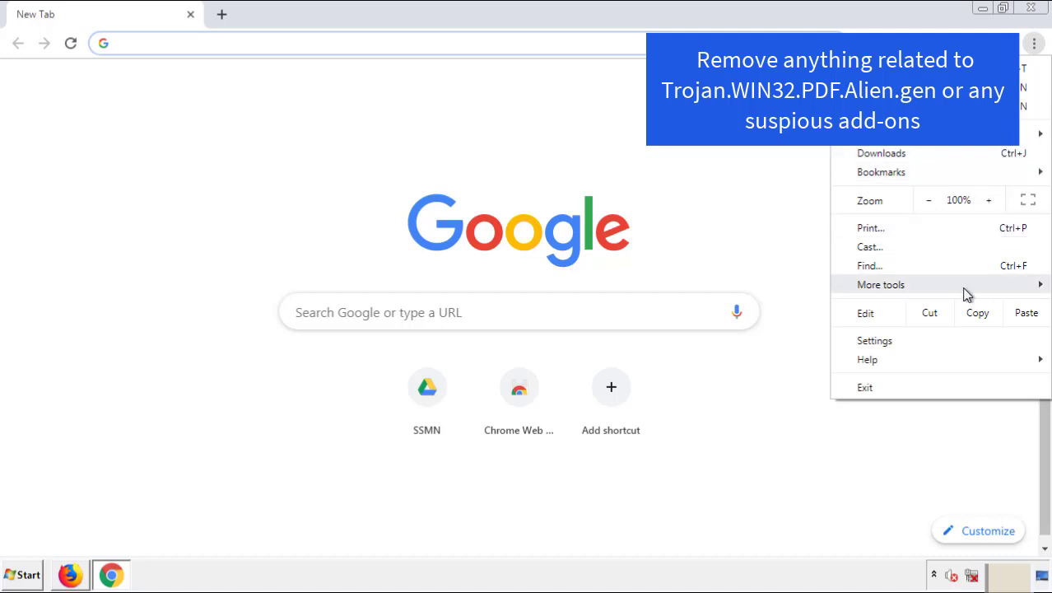
mouse_move(941, 289)
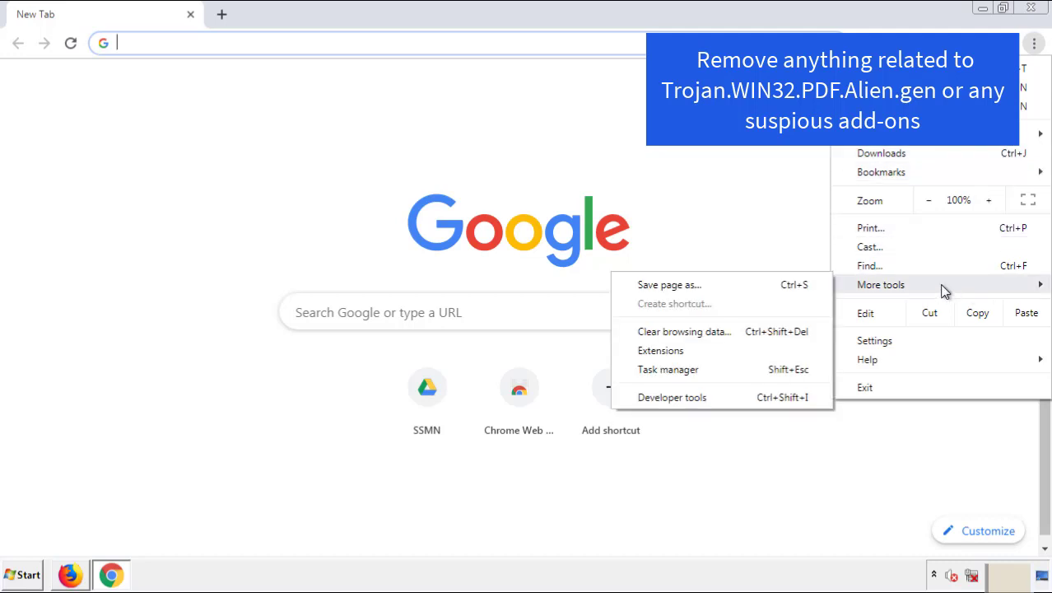
click(668, 349)
scroll(247, 247, down, 10)
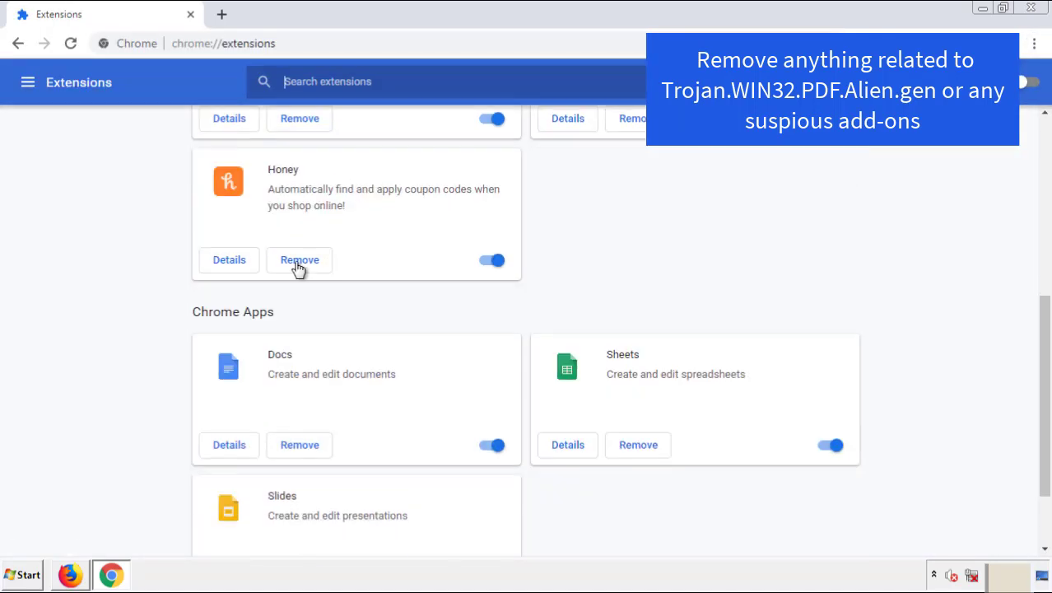
scroll(399, 301, up, 10)
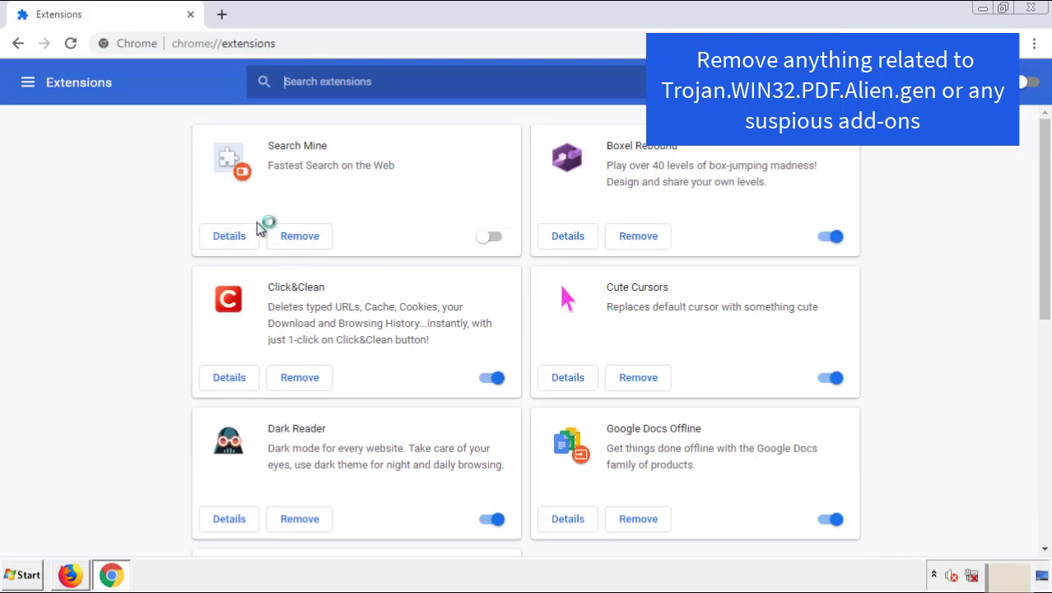
click(300, 237)
click(580, 142)
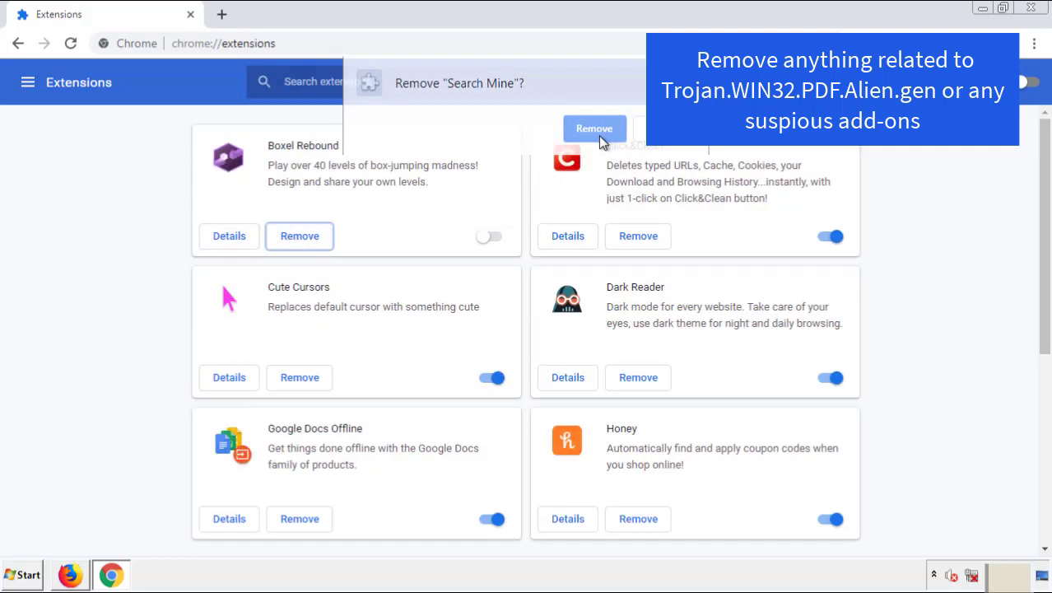
click(1040, 13)
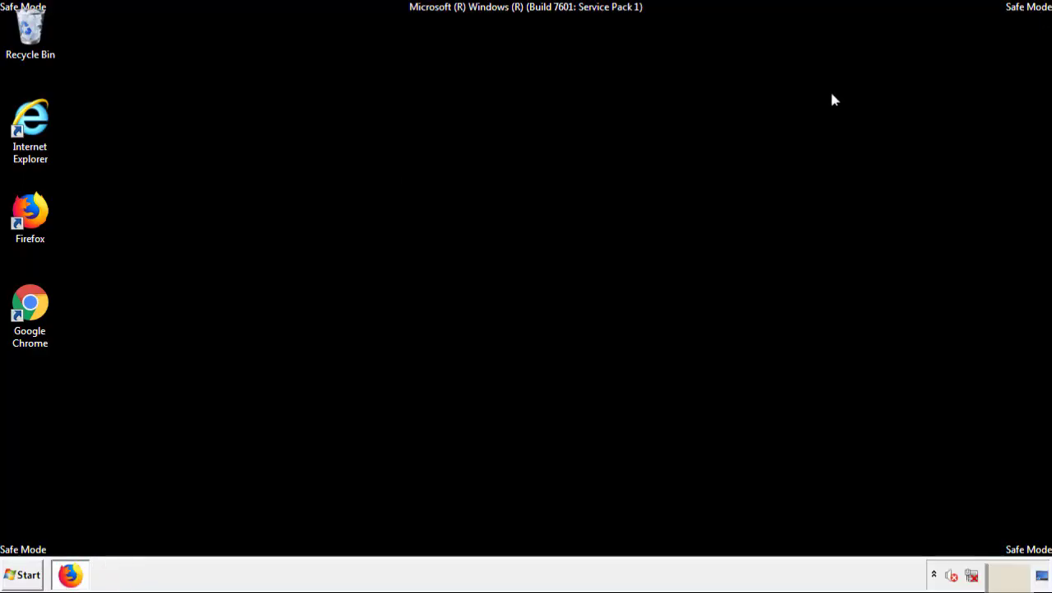
Show the Start menu's Shut down arrow options with Restart visible
click(25, 574)
mouse_move(285, 540)
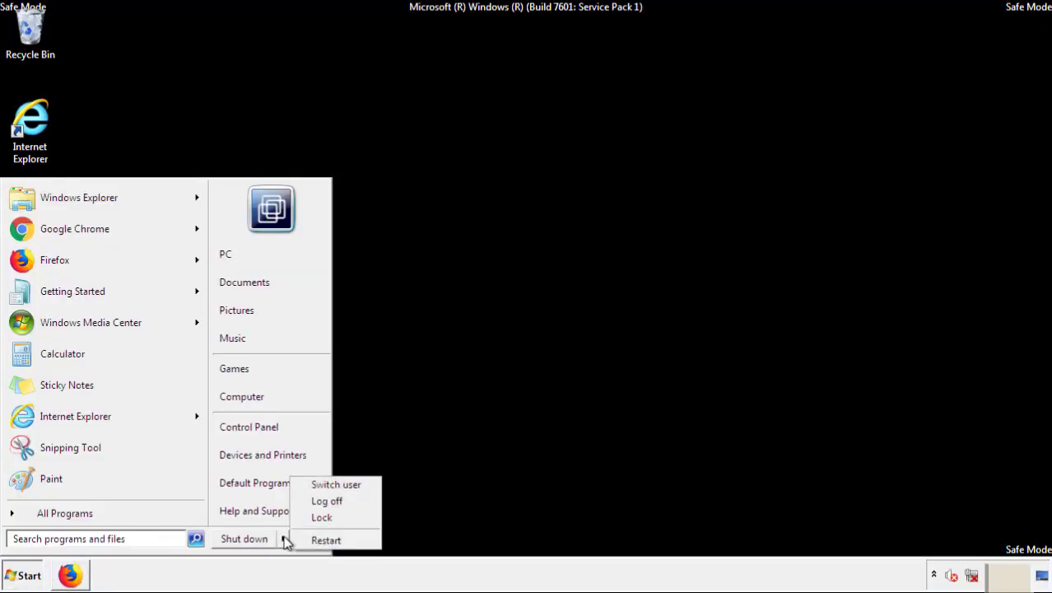